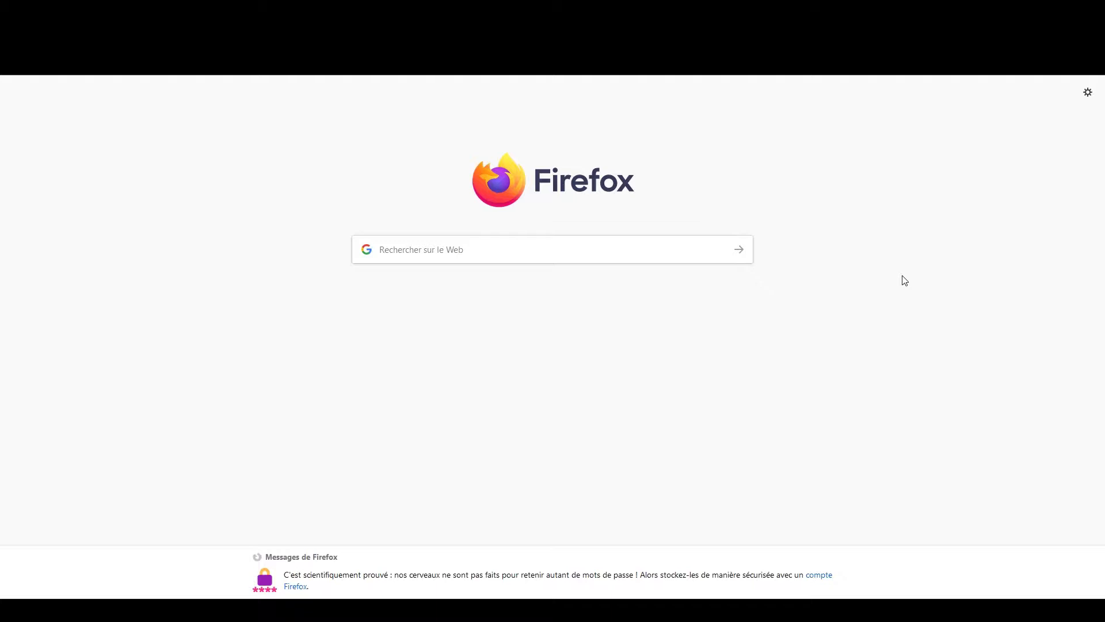
# - Search the web for wow.ink and open the Wow.ink website
pyautogui.click(541, 253)
pyautogui.write('wow.ink')
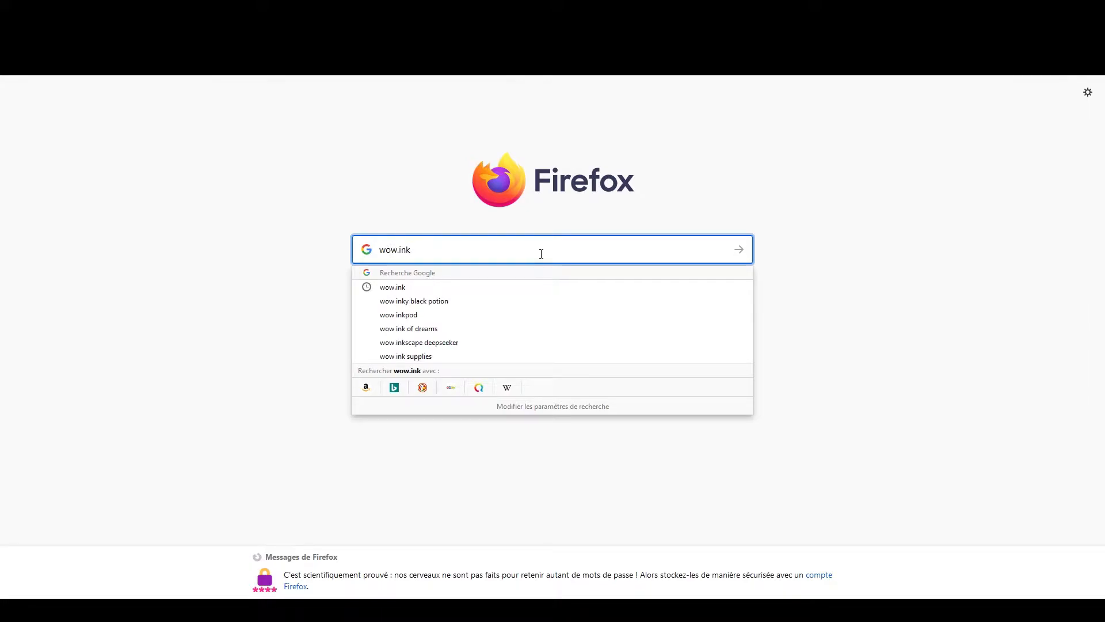
pyautogui.press('Return')
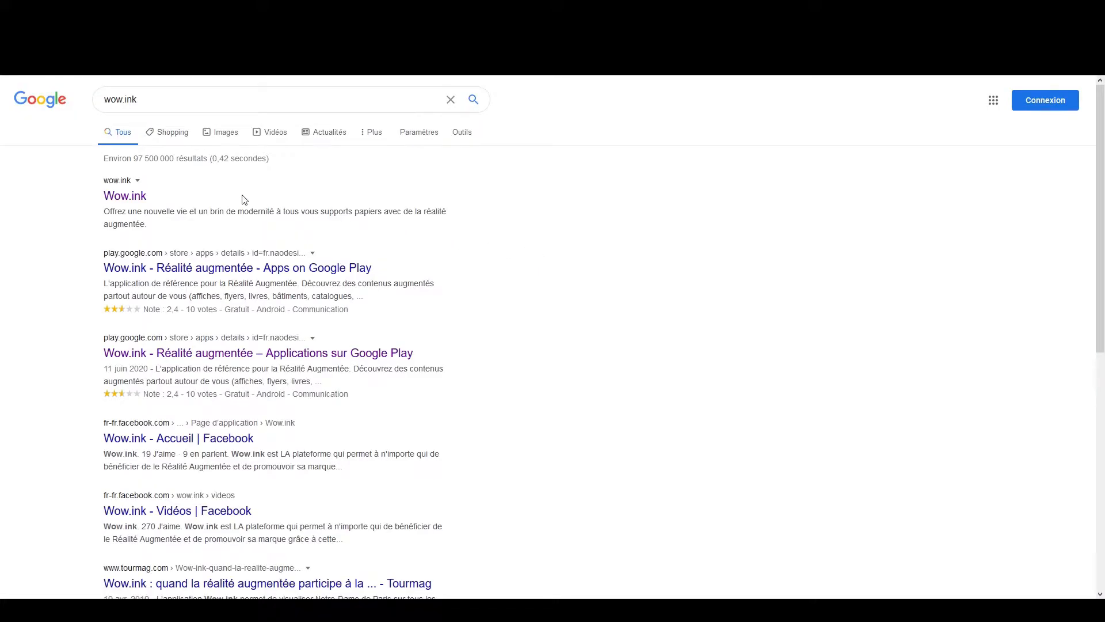
pyautogui.click(125, 197)
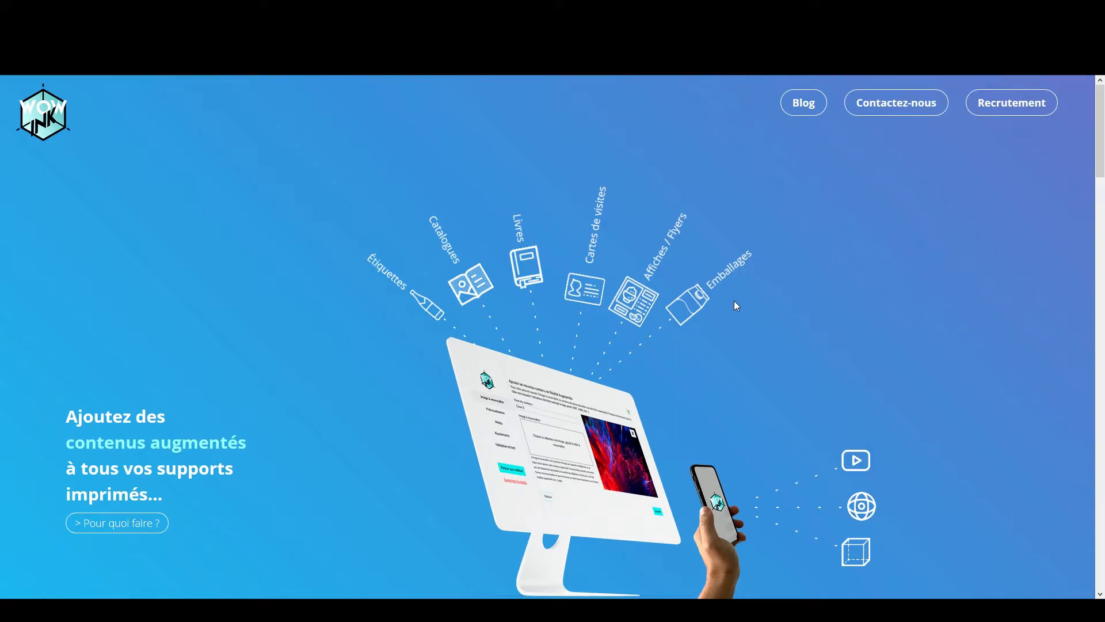
# - Look through the Wow.ink homepage, from the augmented content introduction to the two app versions, and return to its start
pyautogui.scroll(-8, 518, 305)
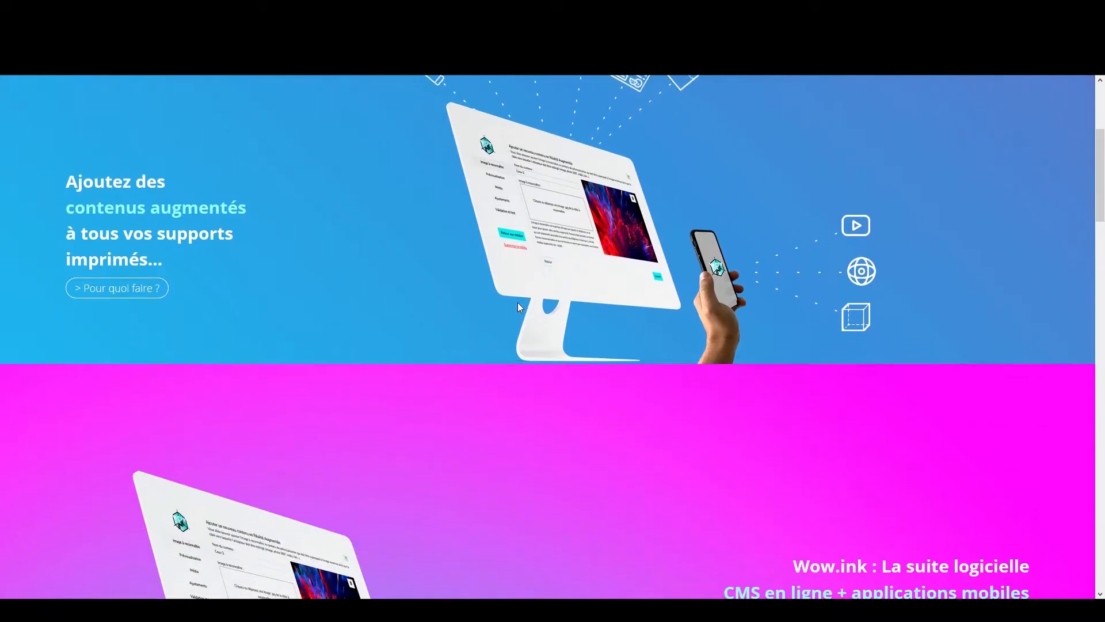
pyautogui.scroll(-9, 520, 307)
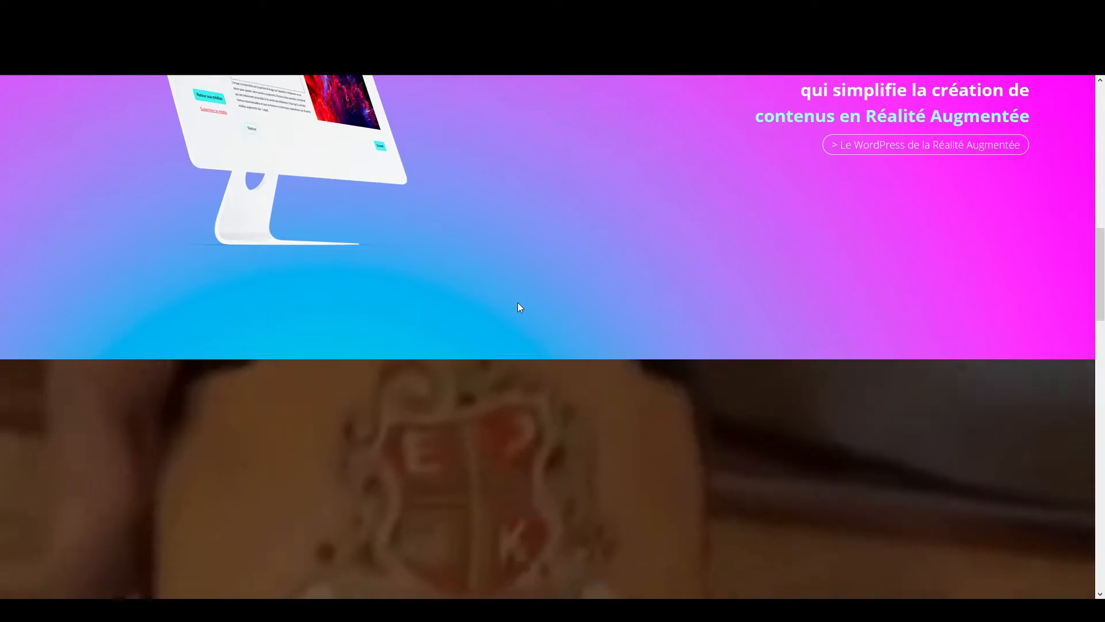
pyautogui.scroll(-3, 520, 308)
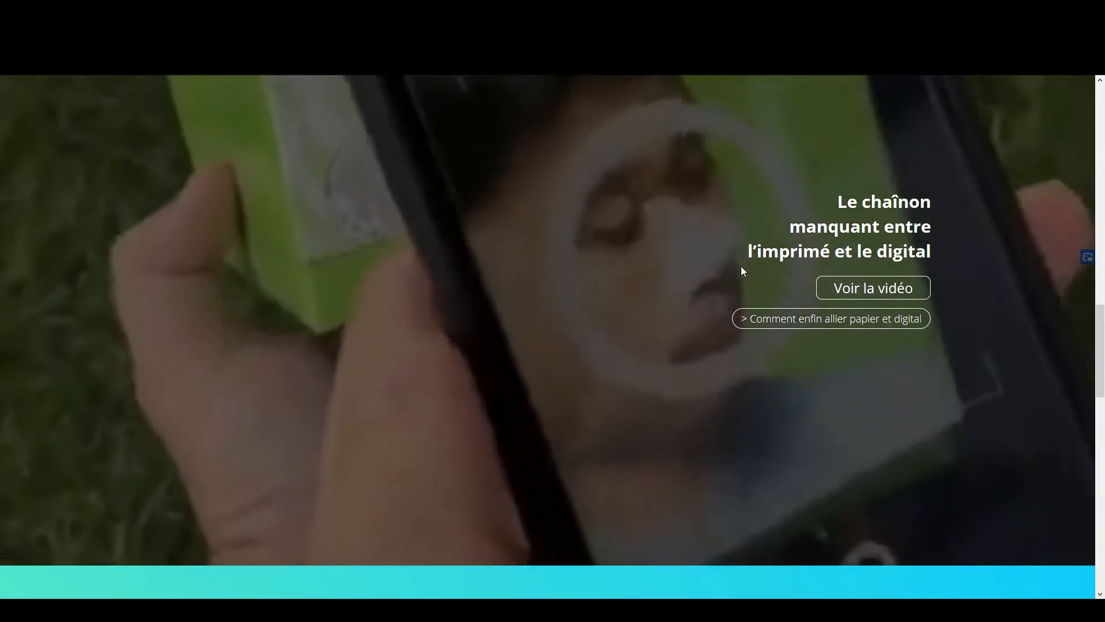
pyautogui.scroll(2, 529, 324)
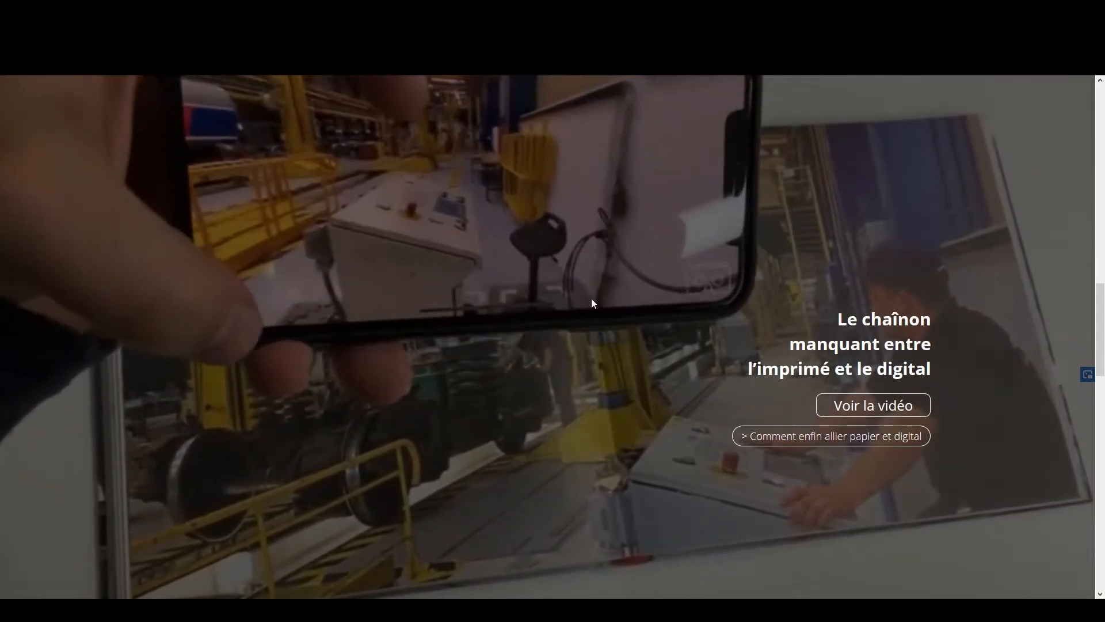
pyautogui.scroll(-8, 587, 317)
pyautogui.scroll(-8, 588, 320)
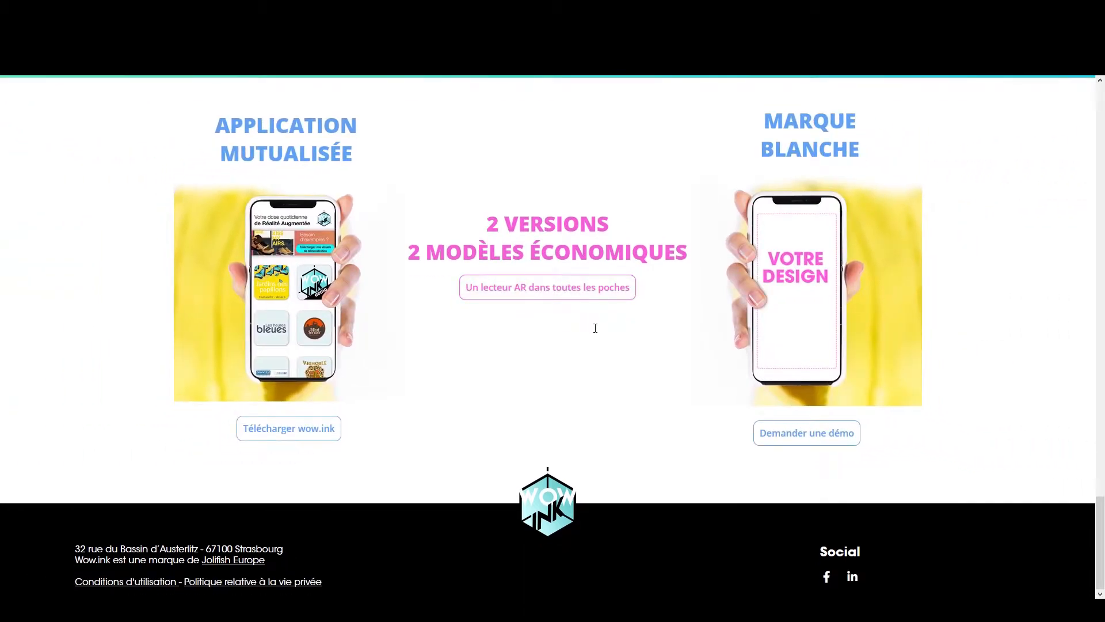
pyautogui.scroll(5, 318, 336)
pyautogui.scroll(15, 323, 330)
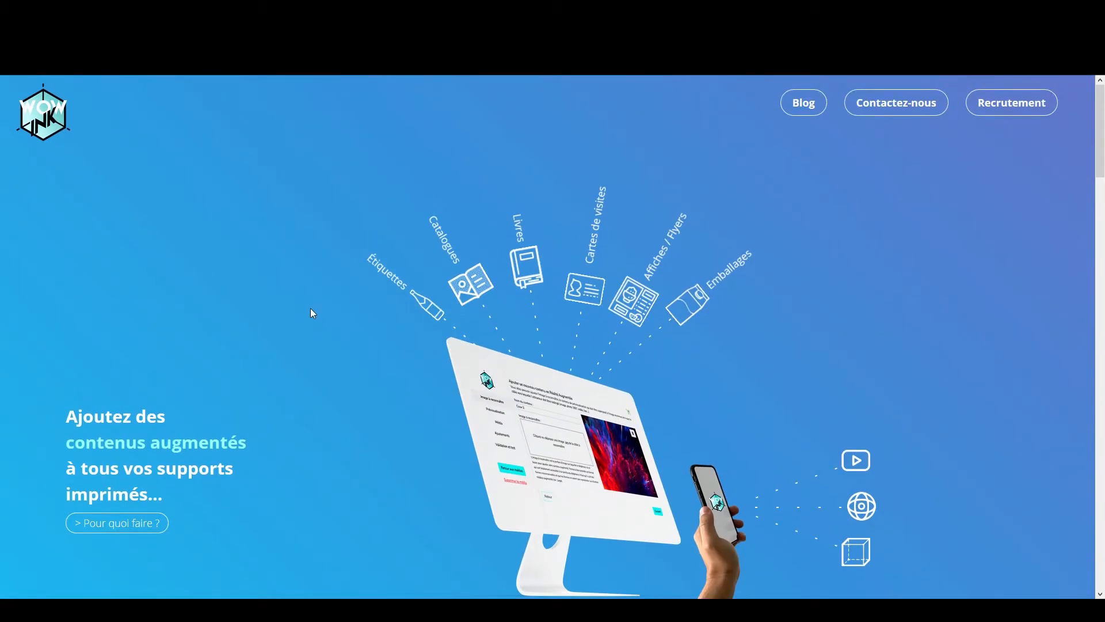
# - Expand the "Pour quoi faire ?" explanation and go to the free wow.ink test
pyautogui.click(131, 530)
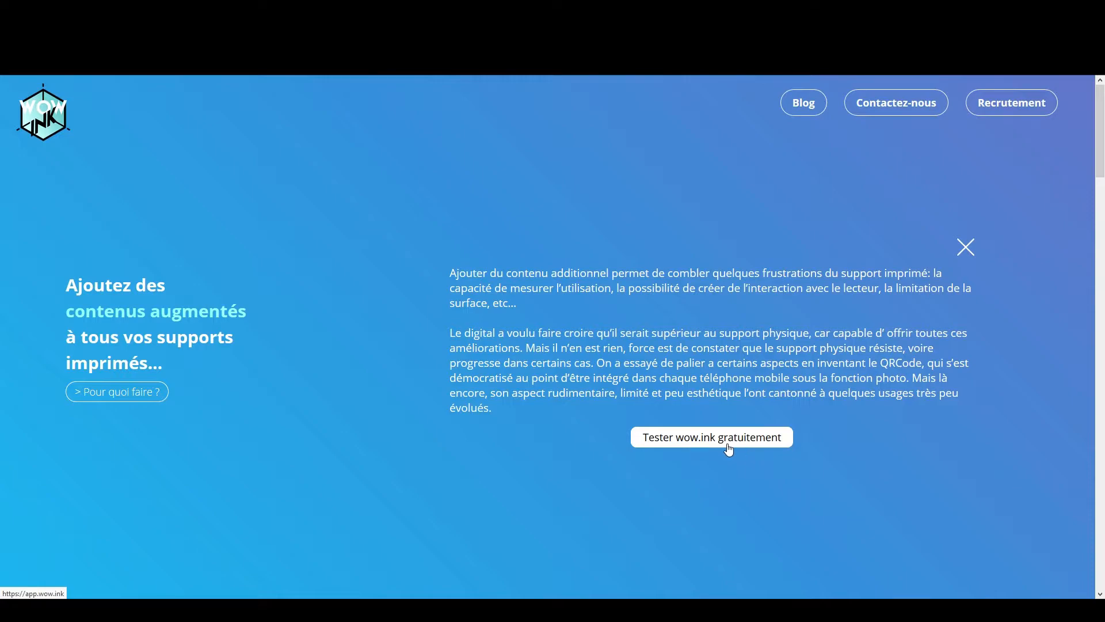
pyautogui.click(695, 449)
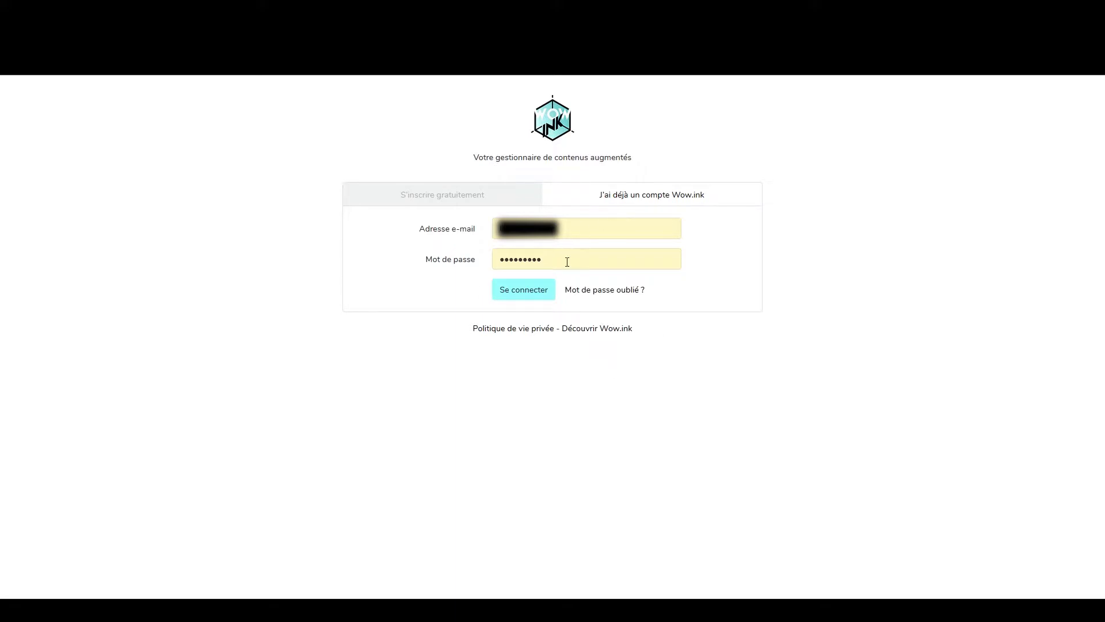
# - Examine the fields of the free registration form, including the billing information and terms of use
pyautogui.click(466, 202)
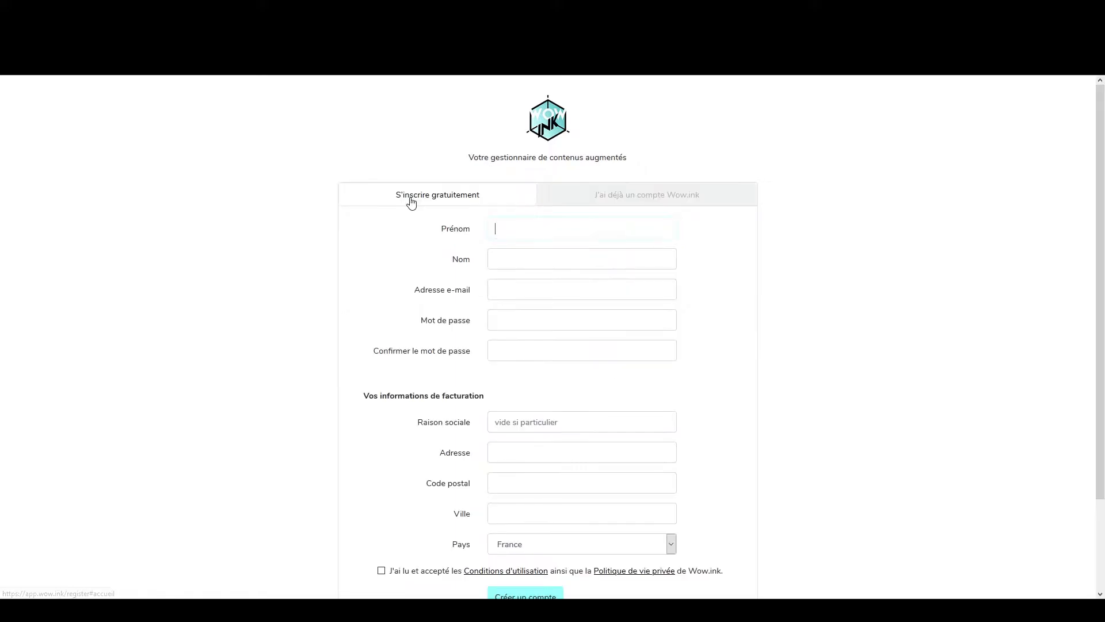
pyautogui.scroll(-1, 395, 290)
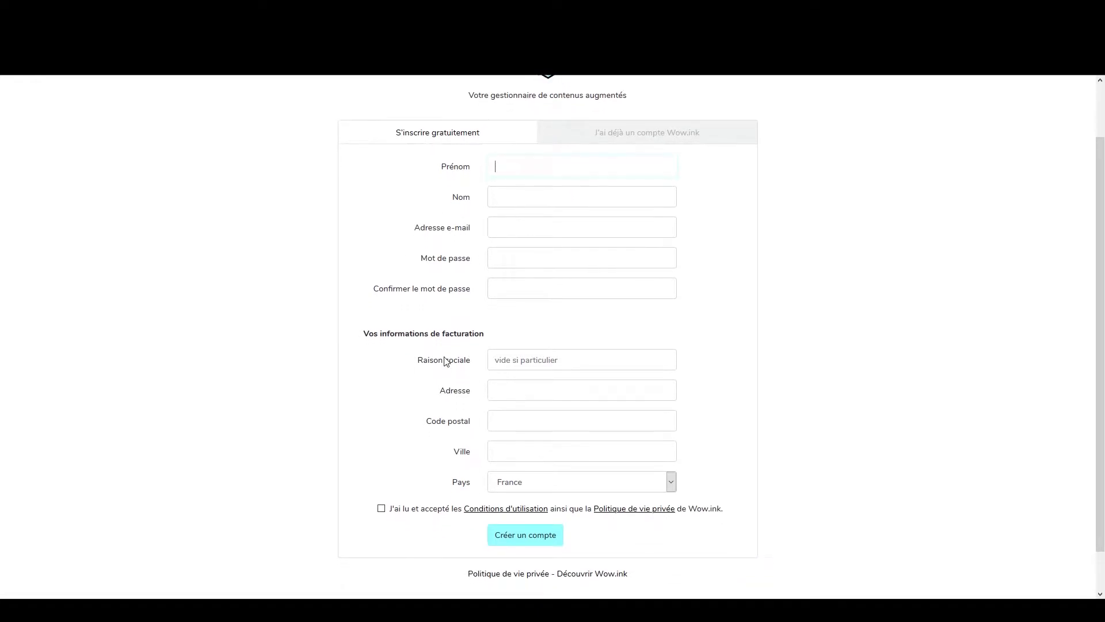
pyautogui.scroll(-1, 395, 414)
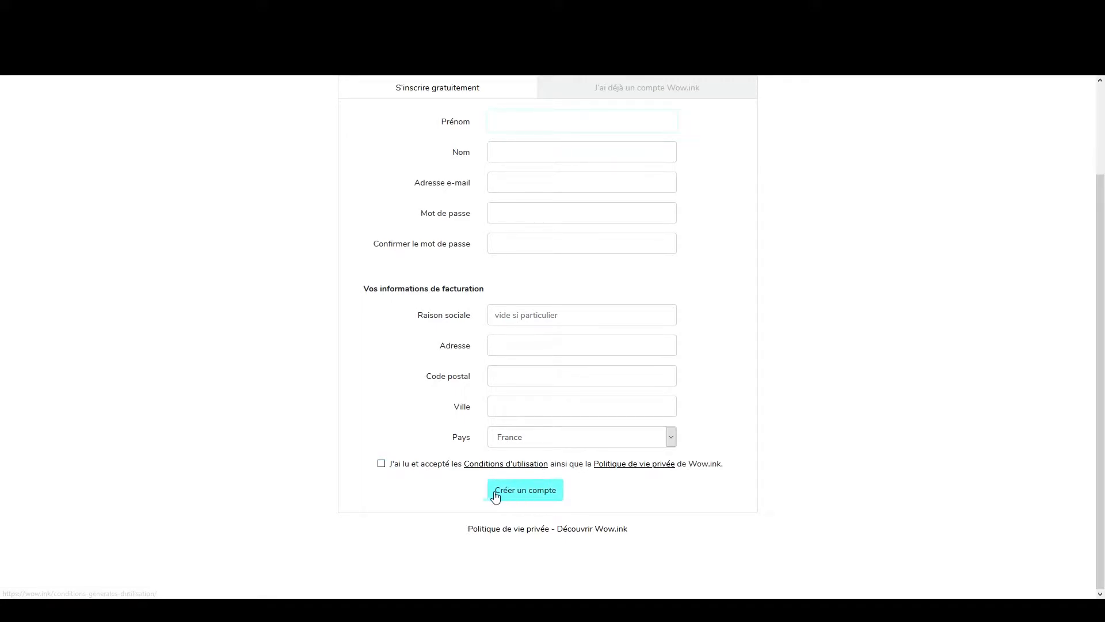
pyautogui.scroll(2, 487, 353)
# - Sign in to the existing account with the prefilled credentials and start adding a new media item
pyautogui.click(602, 205)
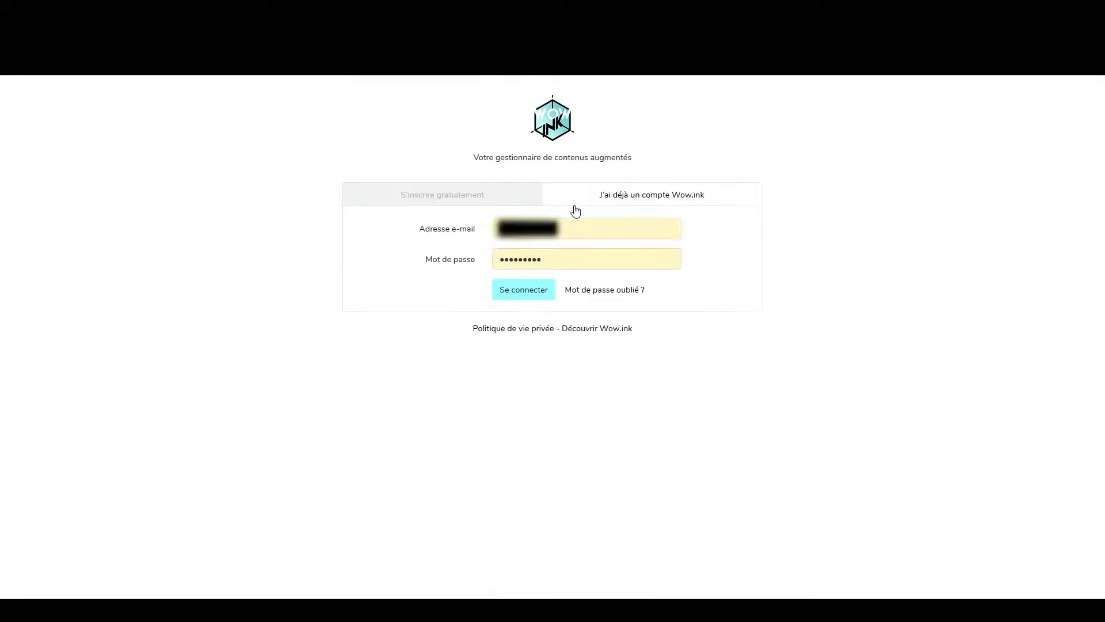
pyautogui.click(524, 291)
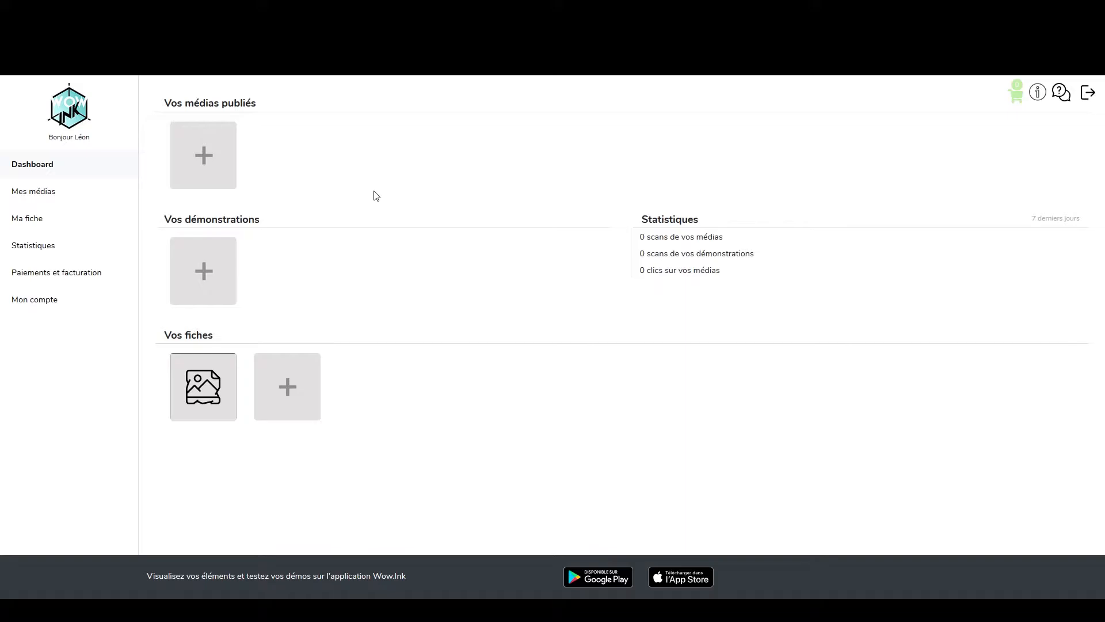
pyautogui.click(57, 196)
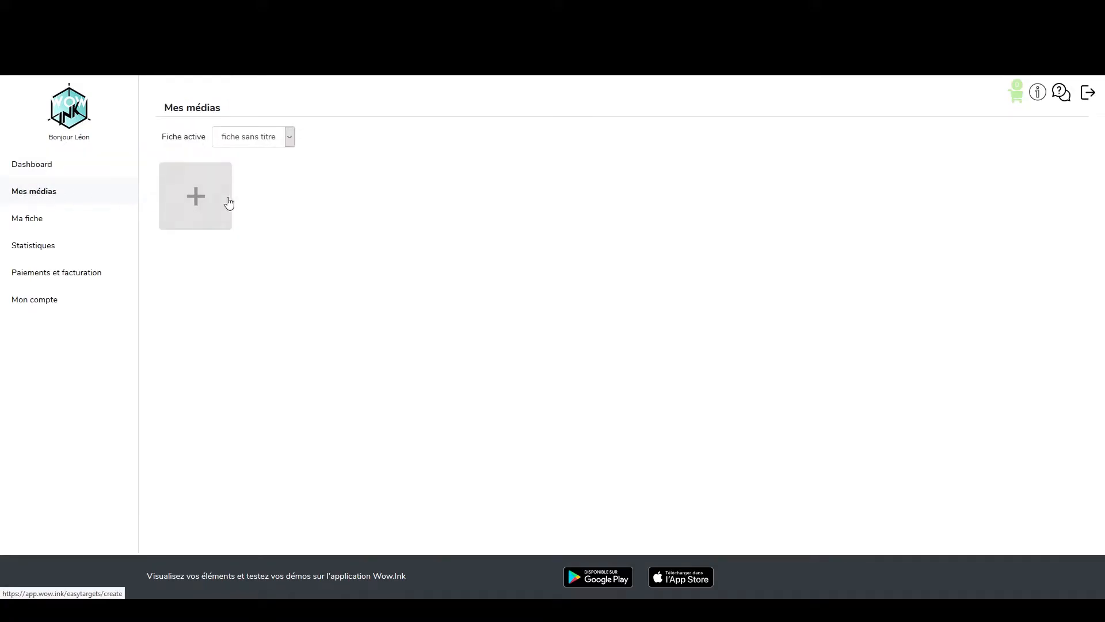
pyautogui.click(195, 193)
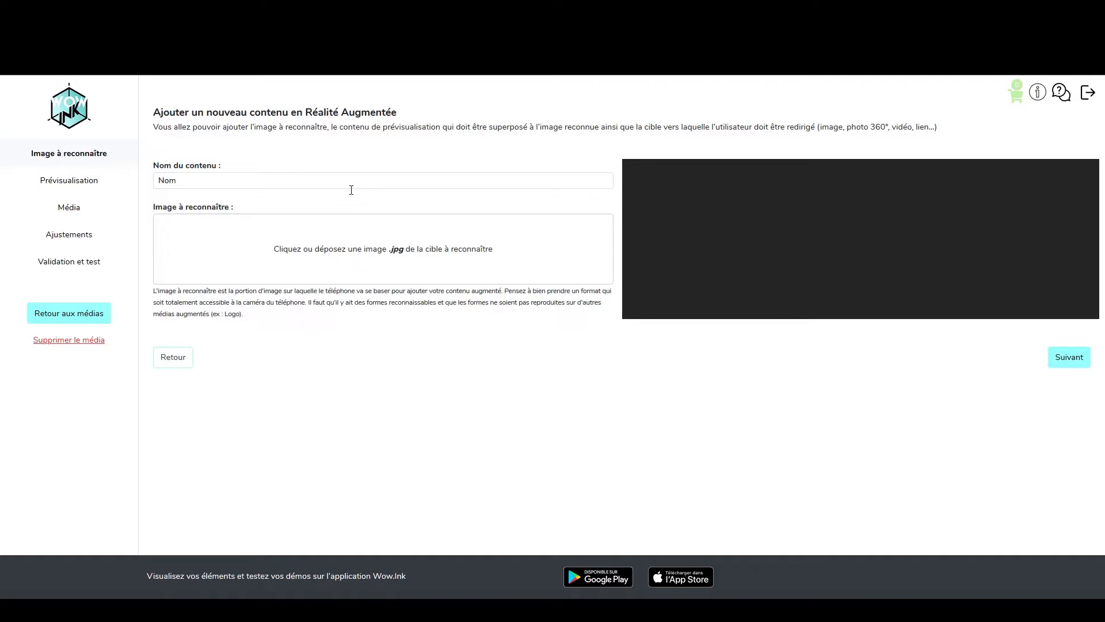
# - Name the new augmented reality content "Test wow Ink livre"
pyautogui.moveTo(258, 187); pyautogui.dragTo(125, 187)
pyautogui.write('Test')
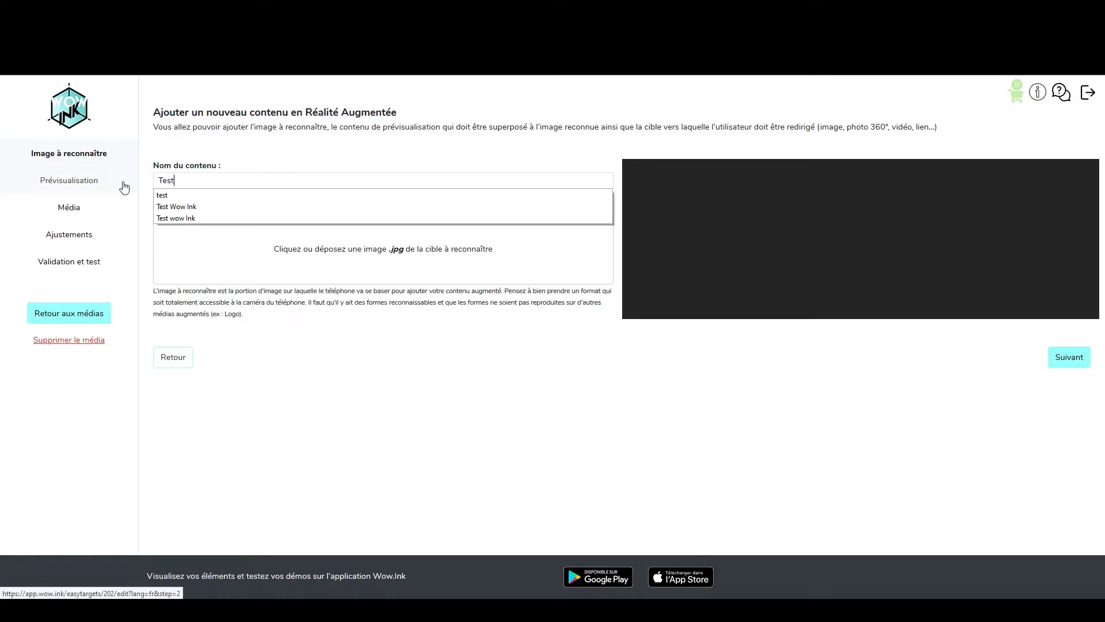
pyautogui.write(' wow Ink ')
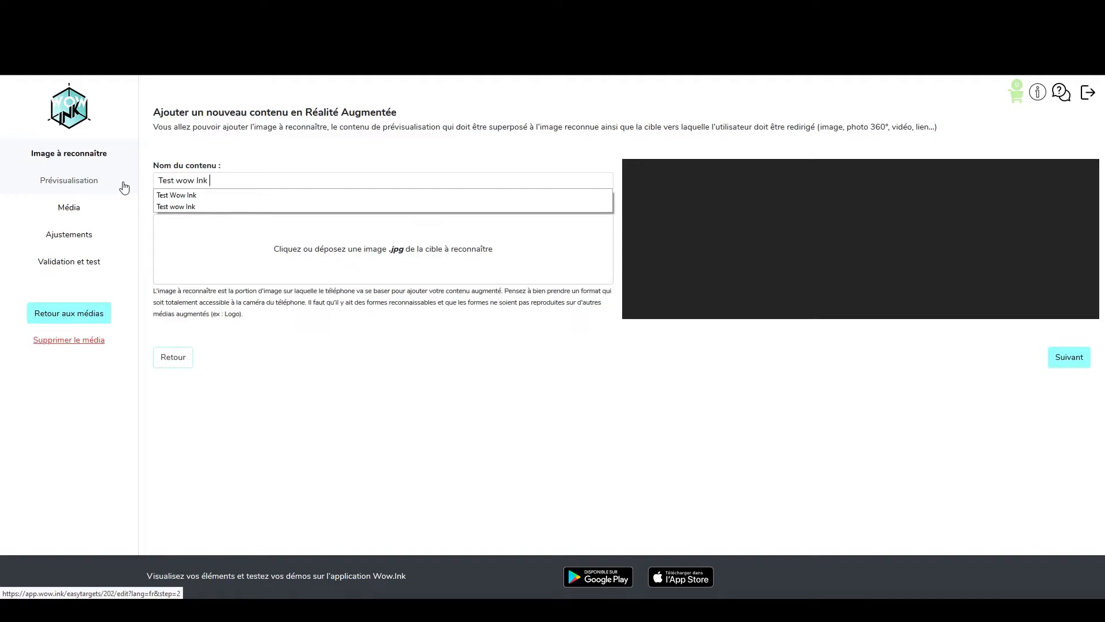
pyautogui.write('livre')
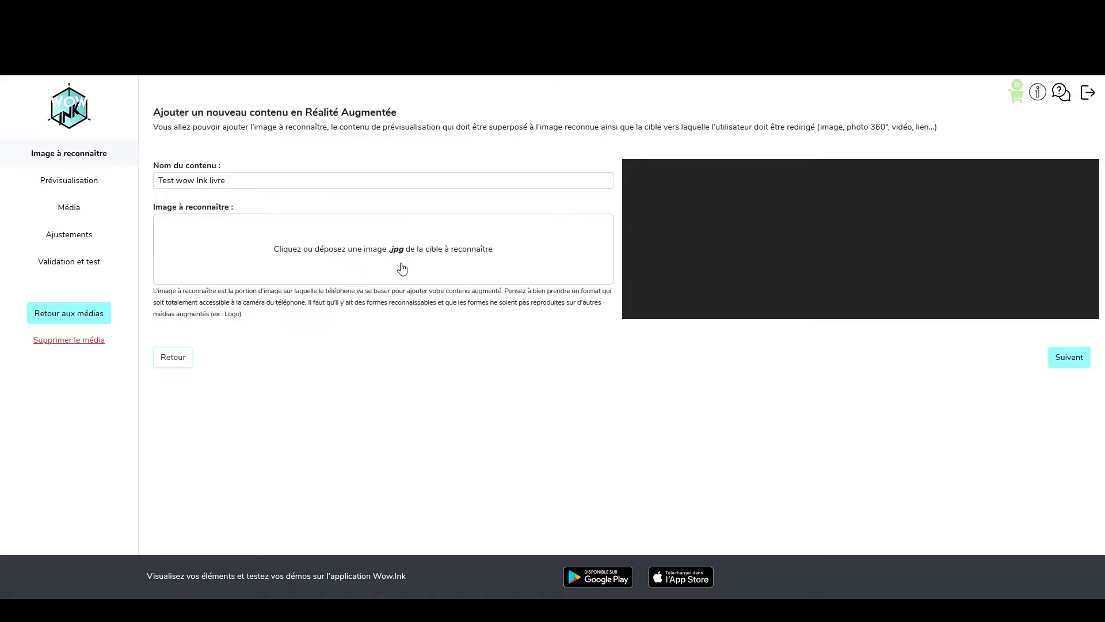
# - Upload IMG_20200908_134805.jpg as the image to recognise and resize it to 1500 x 948 pixels
pyautogui.click(372, 270)
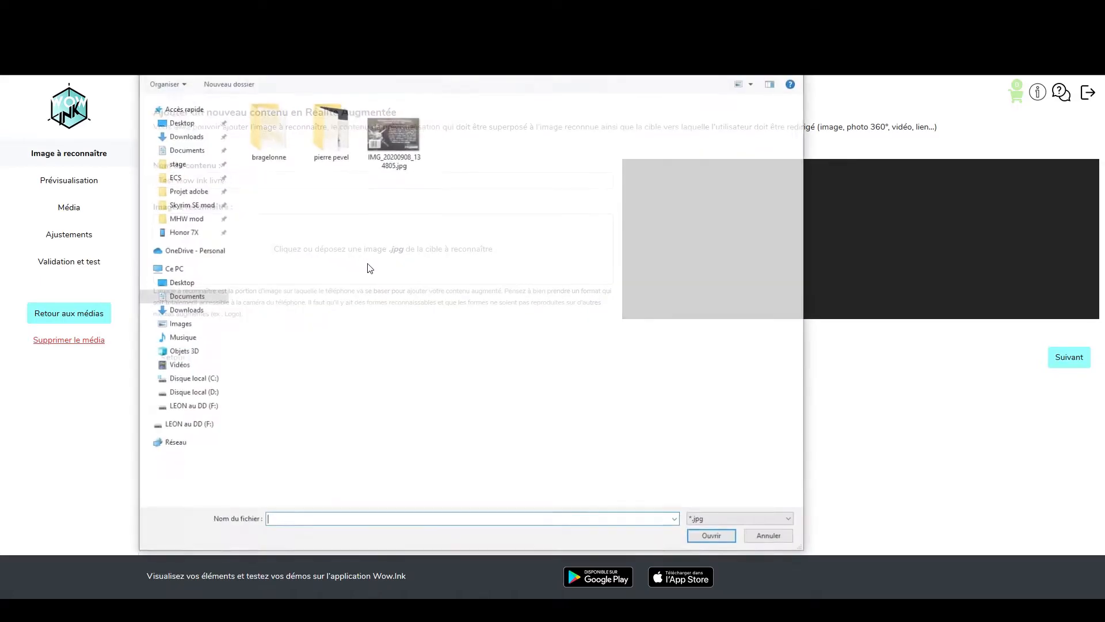
pyautogui.doubleClick(387, 149)
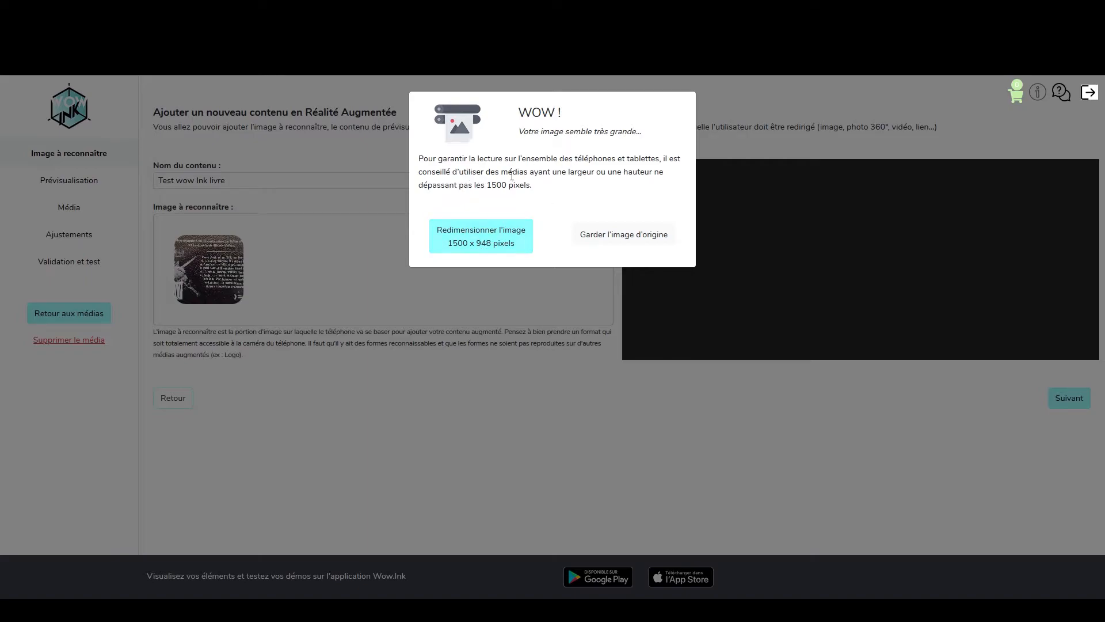
pyautogui.click(497, 242)
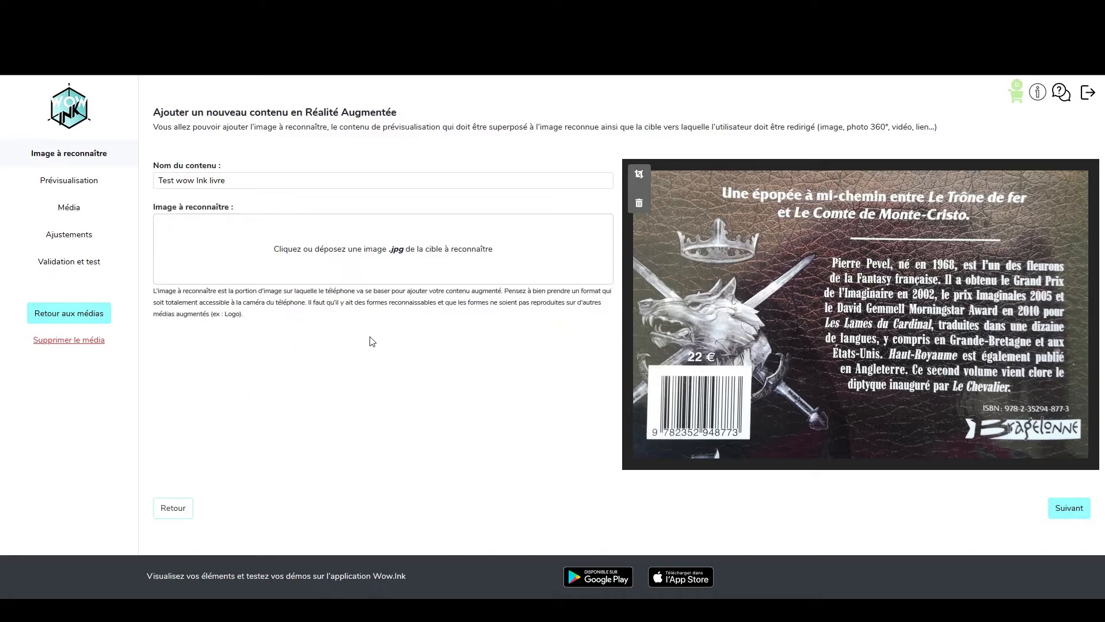
# - Proceed to the preview stage and upload "présentation de l'auteur.JPG" as the superimposed preview content
pyautogui.click(1063, 511)
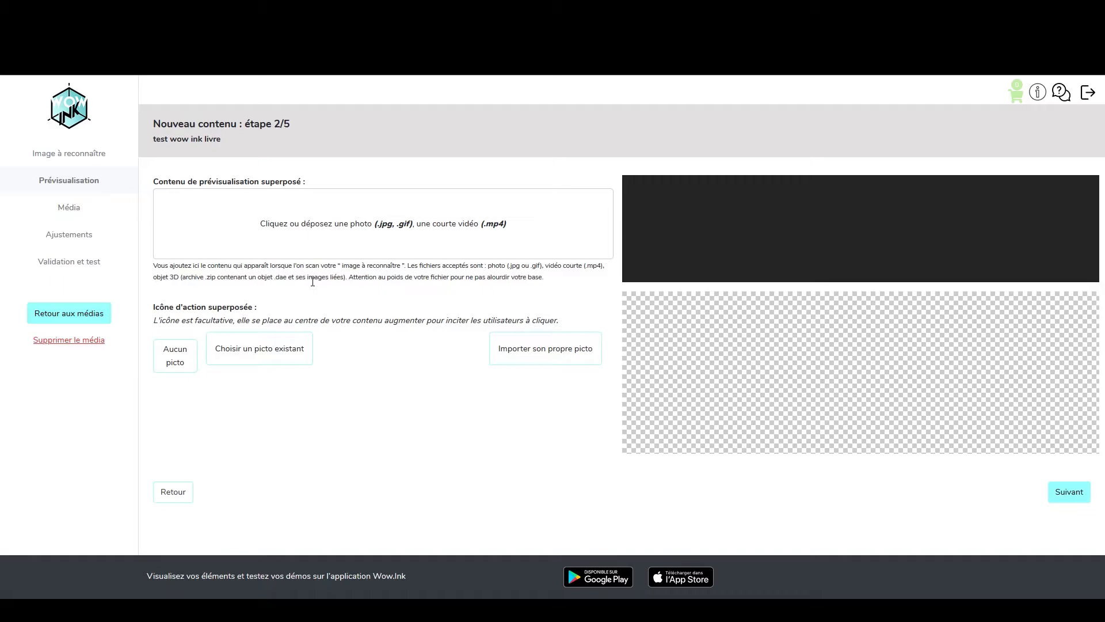
pyautogui.click(367, 249)
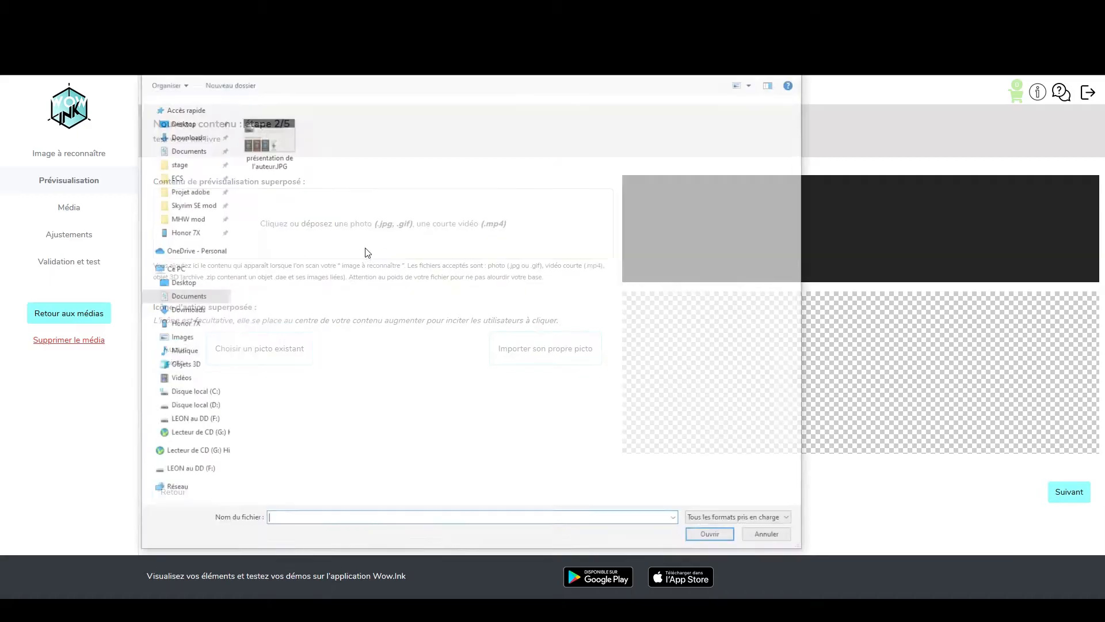
pyautogui.doubleClick(269, 132)
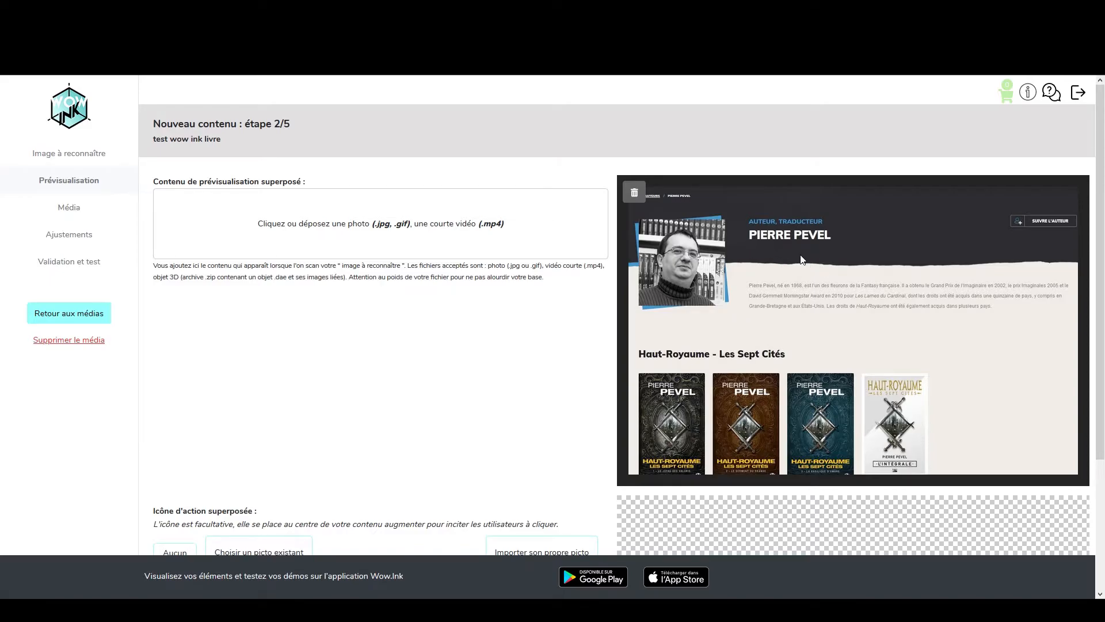
# - Choose the existing black pointing-hand pictogram as the superimposed action icon
pyautogui.scroll(-1, 516, 282)
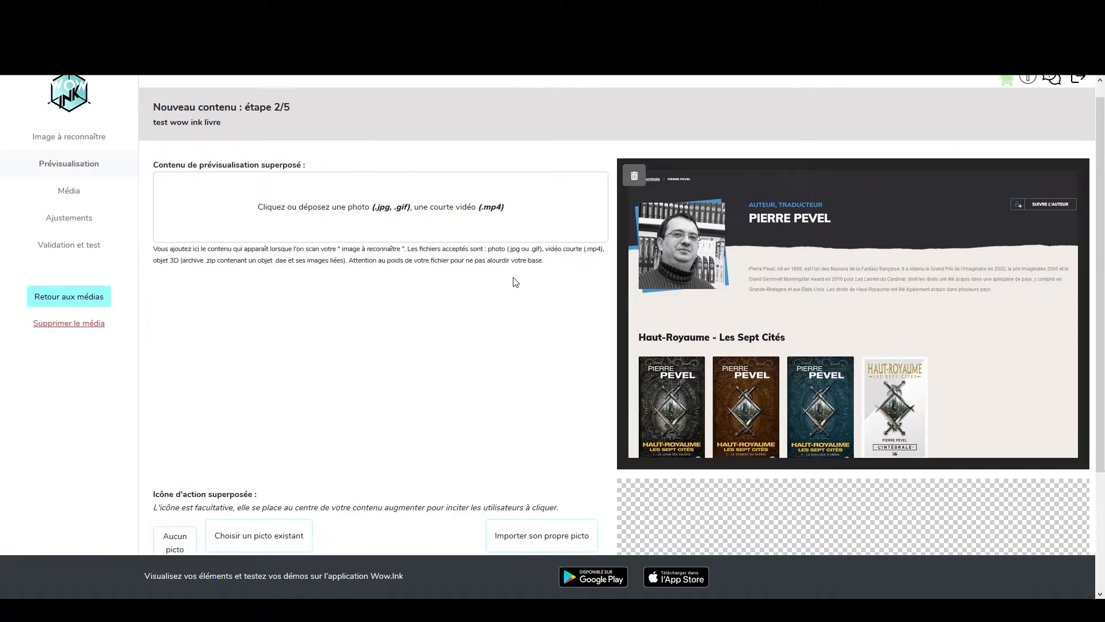
pyautogui.scroll(-3, 515, 282)
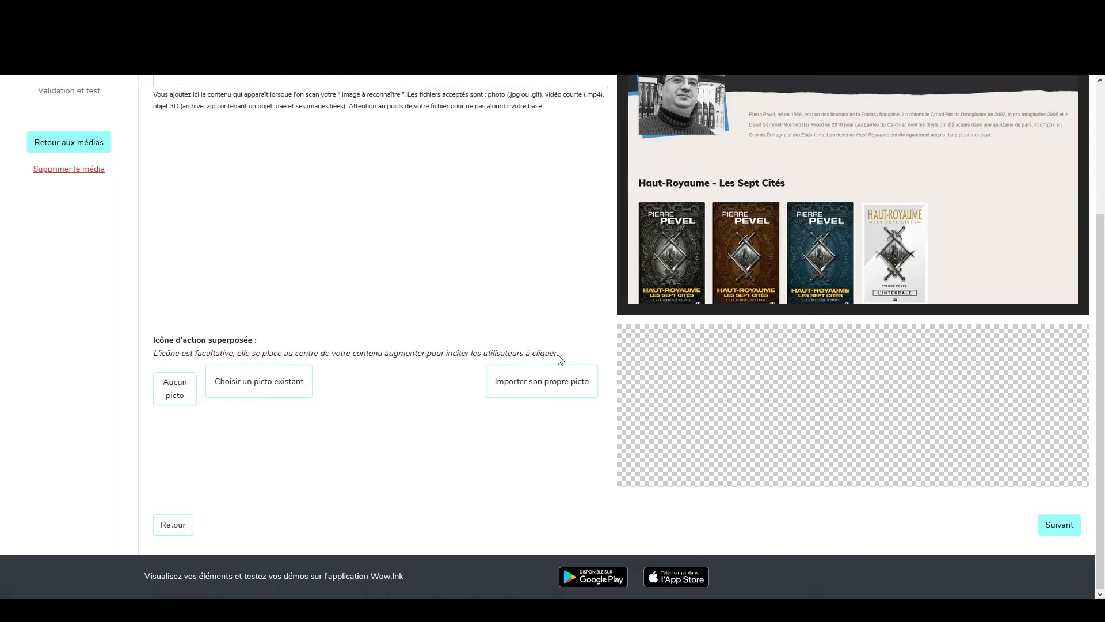
pyautogui.scroll(1, 518, 368)
pyautogui.scroll(-1, 403, 380)
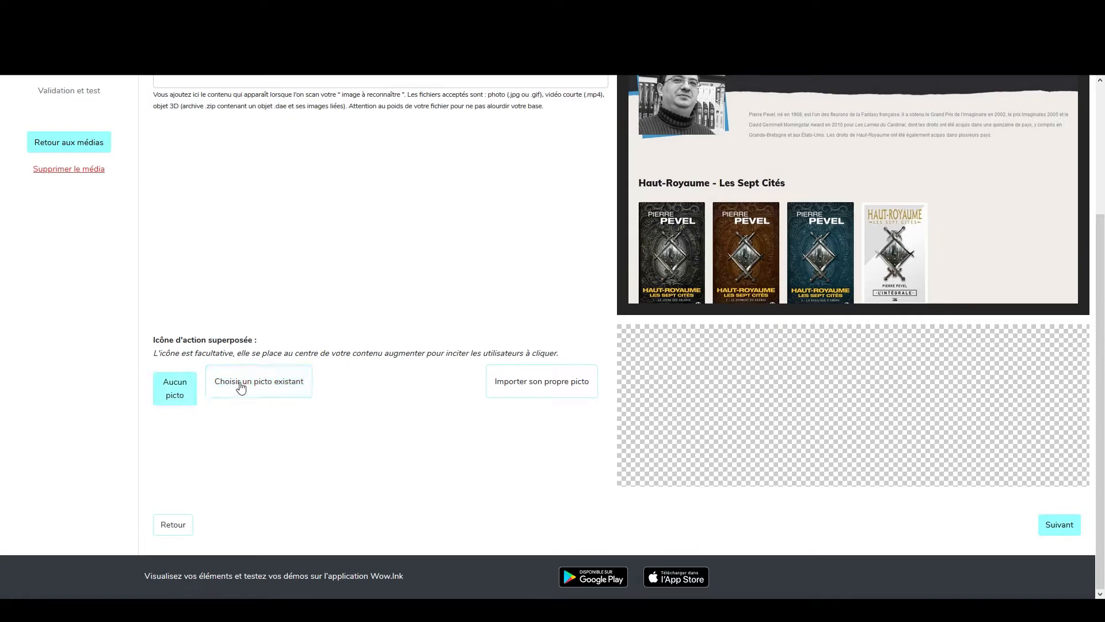
pyautogui.click(282, 384)
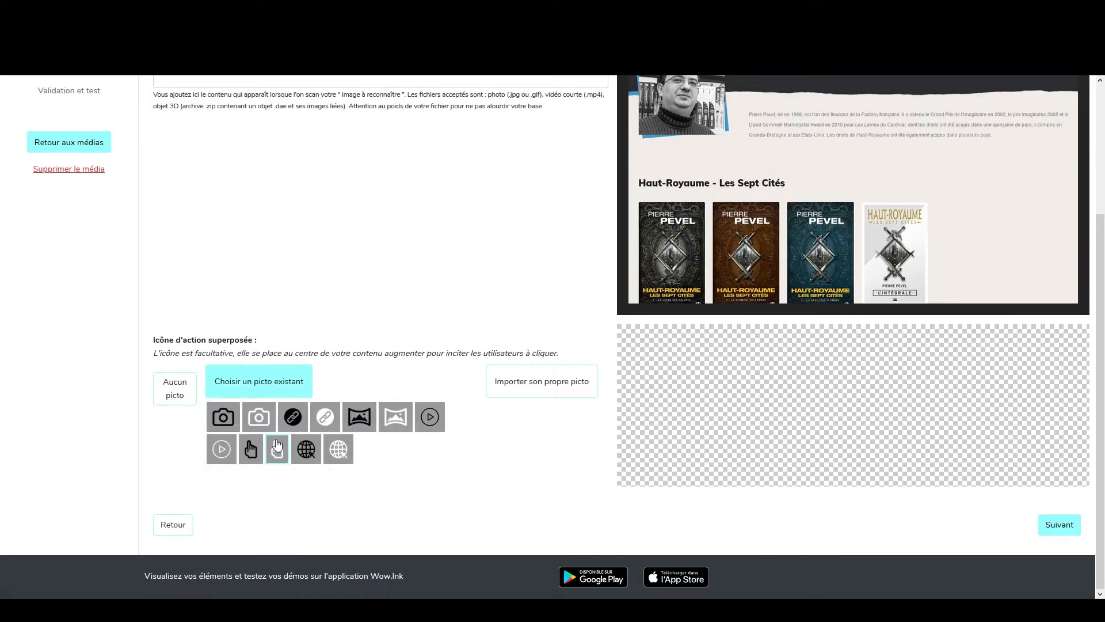
pyautogui.scroll(1, 666, 346)
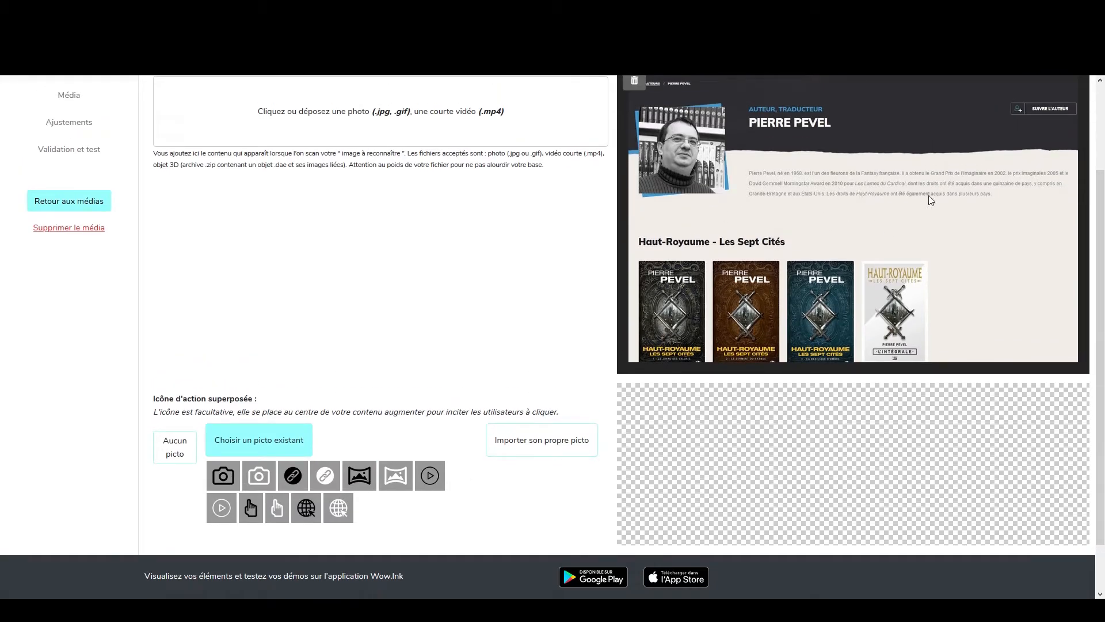
pyautogui.scroll(-1, 785, 222)
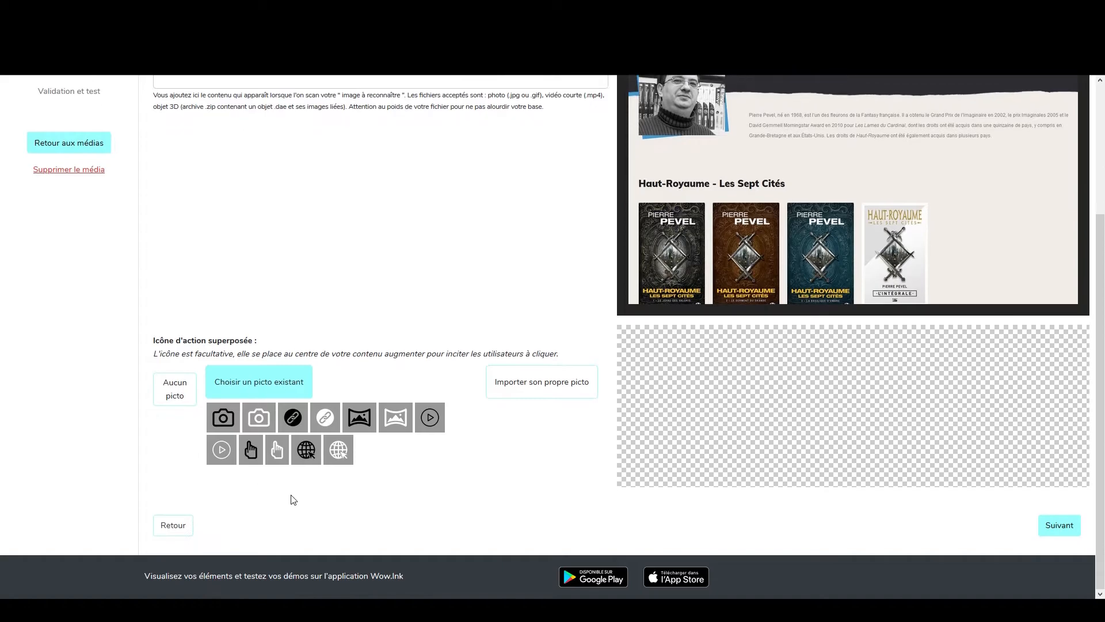
pyautogui.click(252, 452)
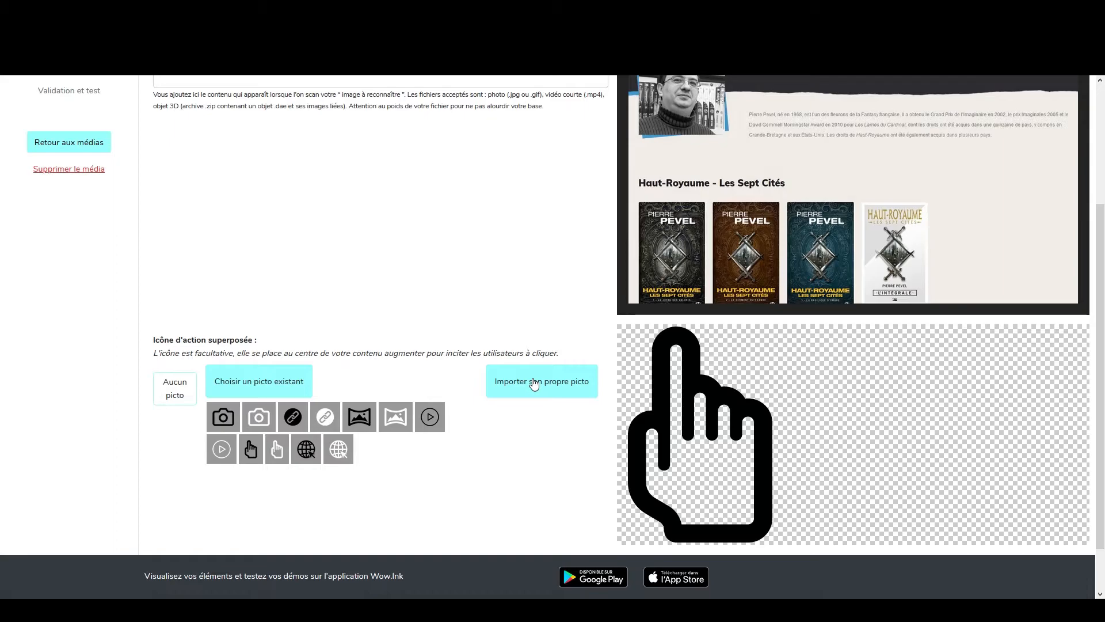
pyautogui.scroll(-1, 499, 434)
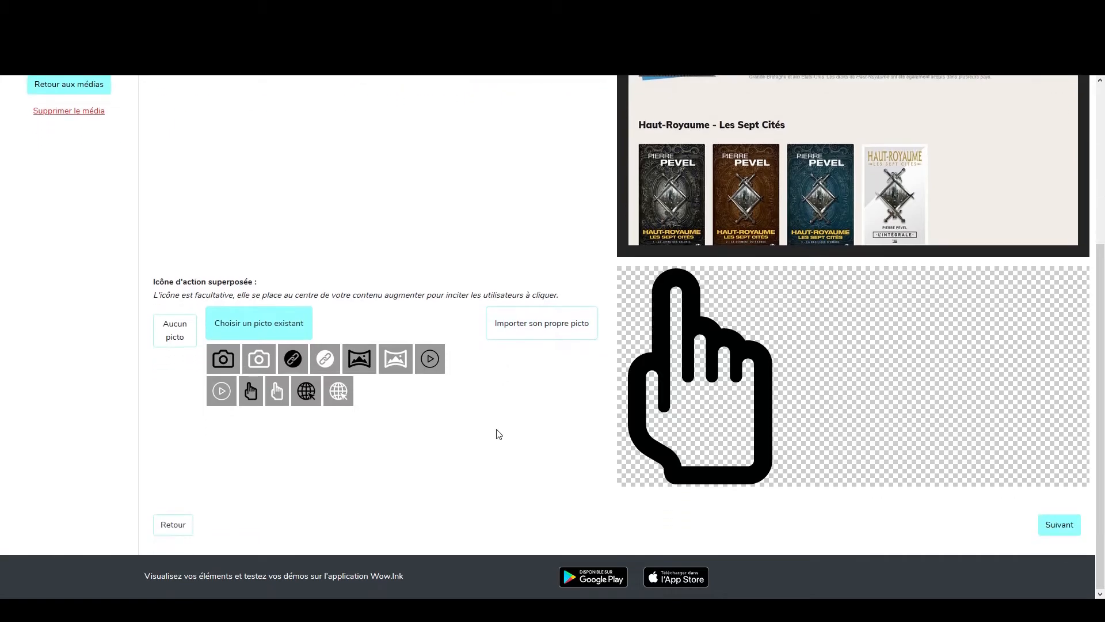
# - Review the preview image and pointing-hand icon, and proceed to the media stage of the new content
pyautogui.scroll(2, 483, 440)
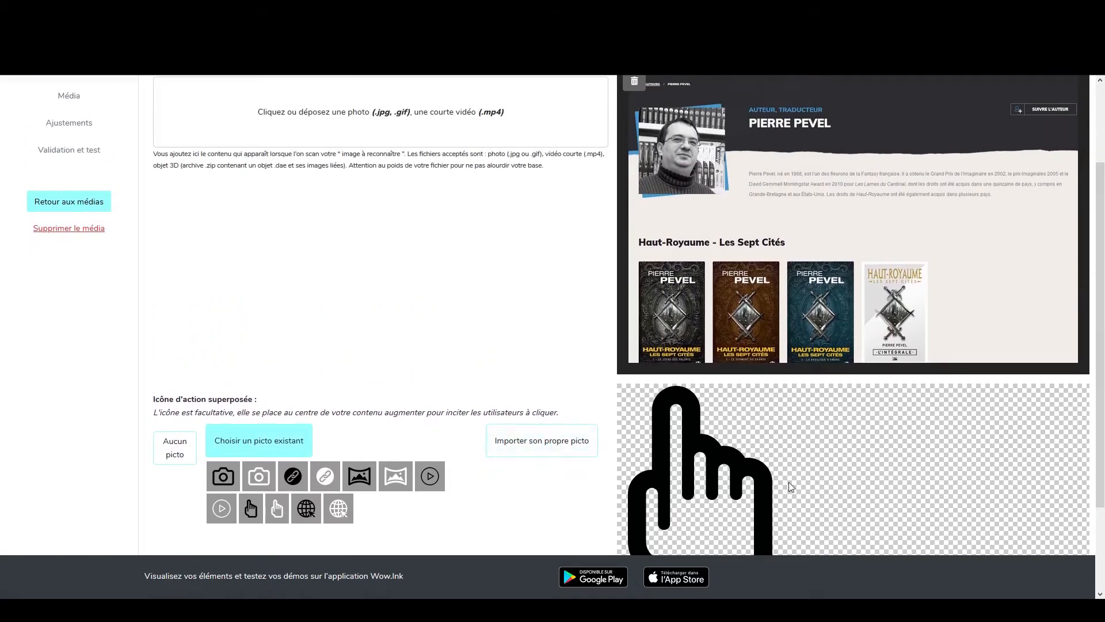
pyautogui.scroll(-2, 679, 296)
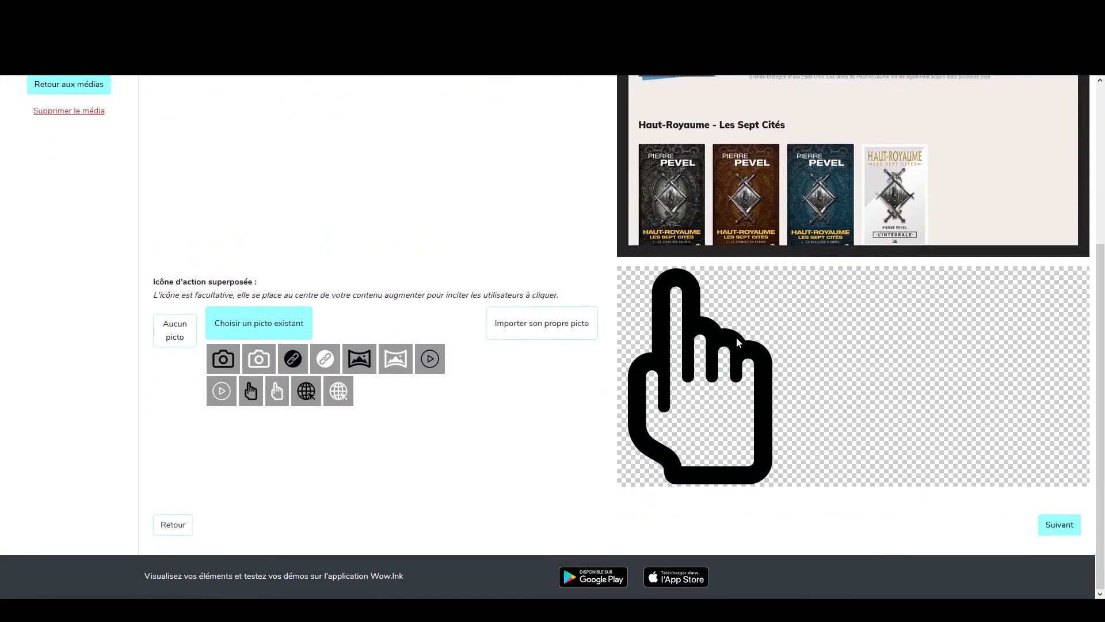
pyautogui.click(1064, 524)
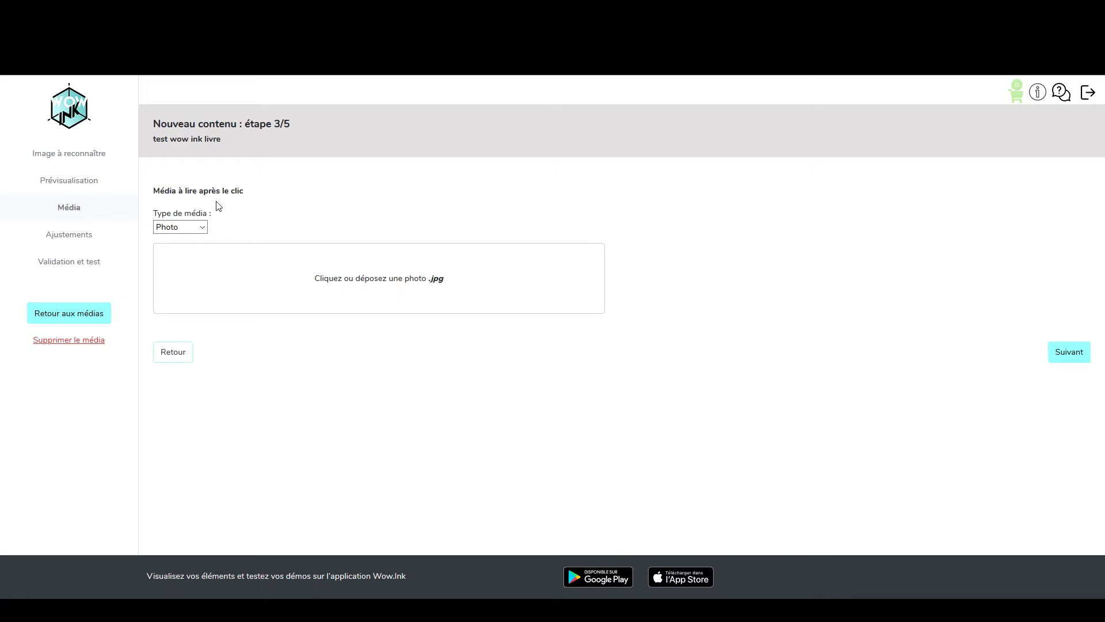
# - Try the Vidéo media type and examine how the YouTube identifier is taken from the example video URL
pyautogui.click(184, 228)
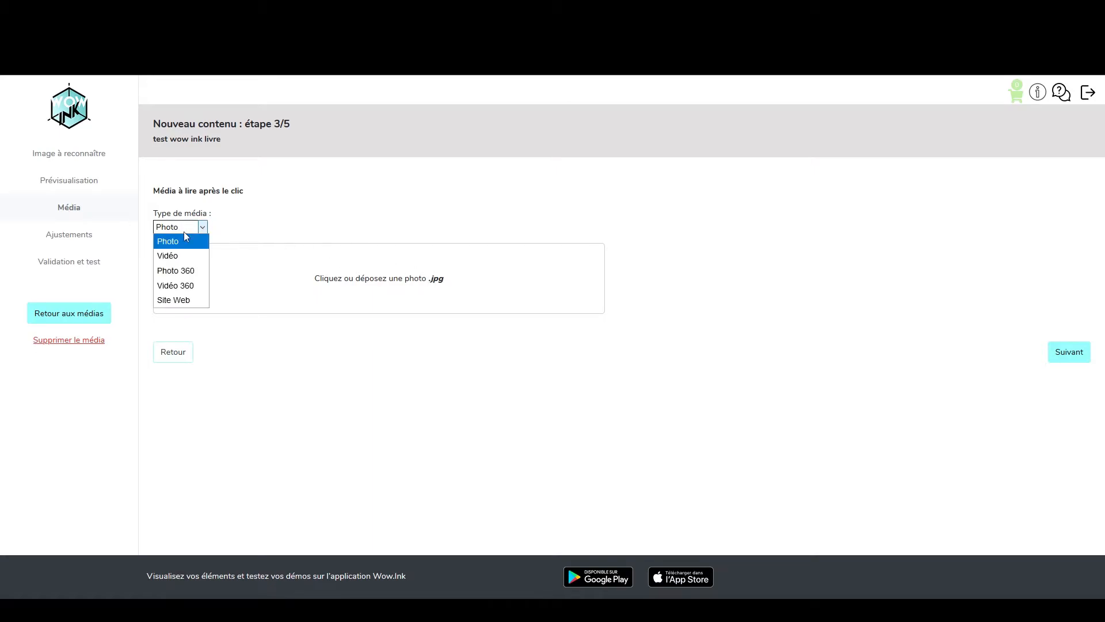
pyautogui.click(178, 257)
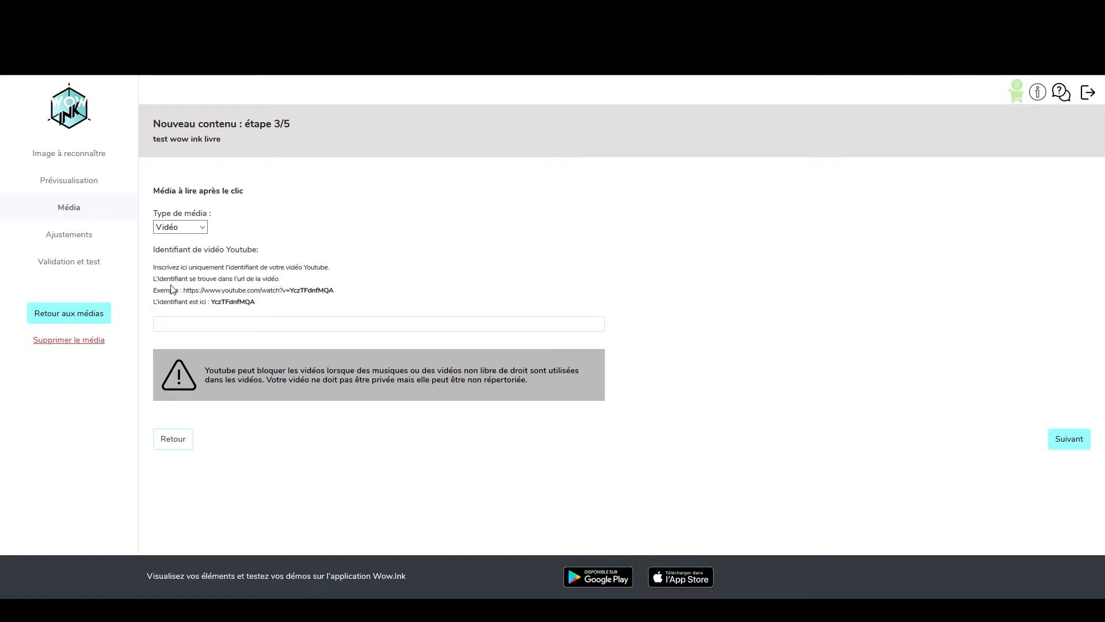
pyautogui.moveTo(182, 291); pyautogui.dragTo(338, 295)
pyautogui.click(295, 295)
pyautogui.click(317, 301)
pyautogui.moveTo(212, 307); pyautogui.dragTo(259, 306)
pyautogui.click(261, 306)
# - Try the Photo 360 and Vidéo 360 media types to compare the input each one requires
pyautogui.click(195, 227)
pyautogui.click(178, 274)
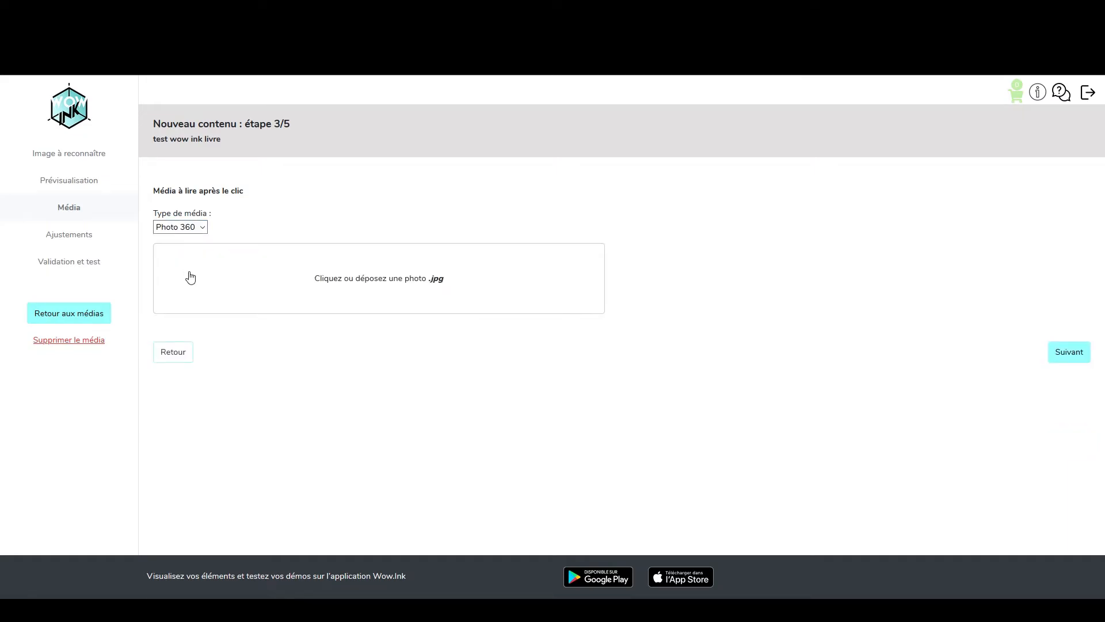
pyautogui.click(185, 229)
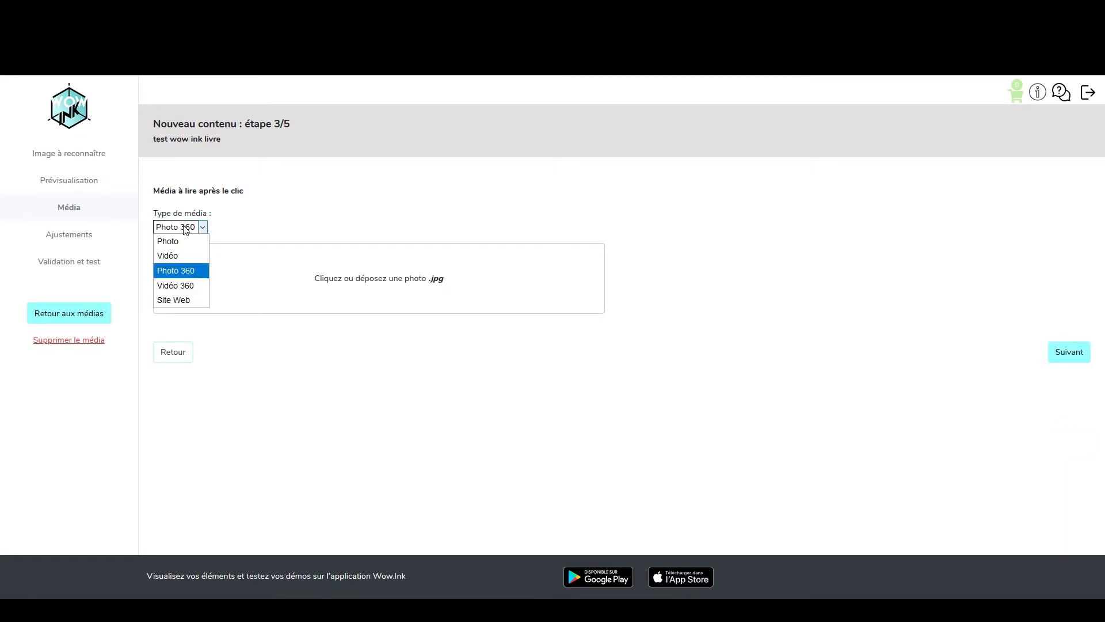
pyautogui.click(184, 286)
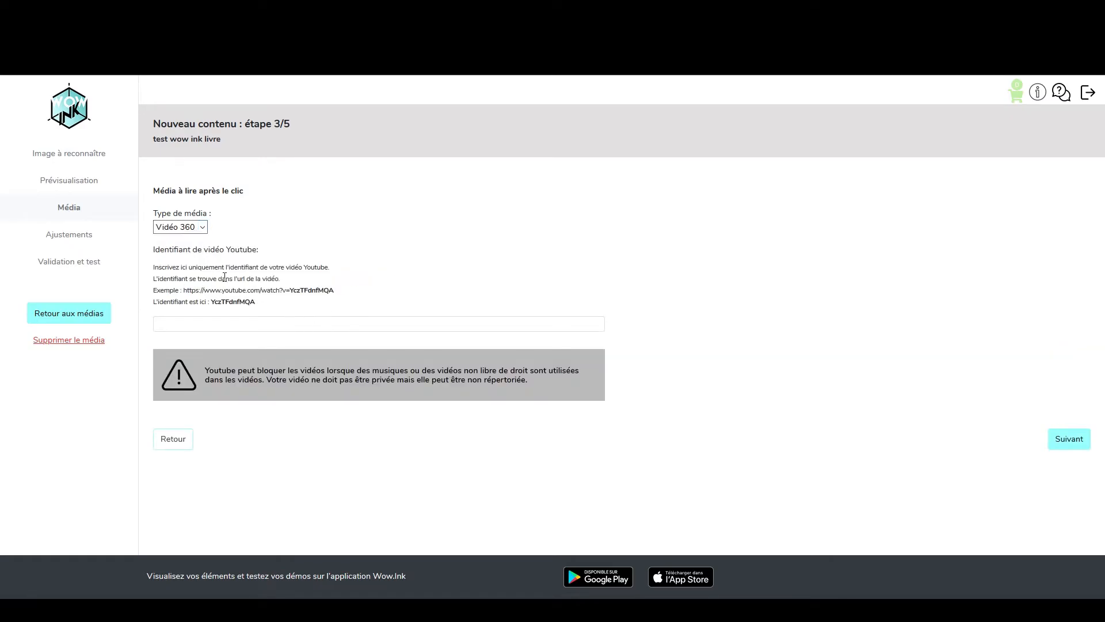
# - Set the media type to Site Web and copy the address of Pierre Pevel's author page on the Éditions Bragelonne site
pyautogui.click(196, 227)
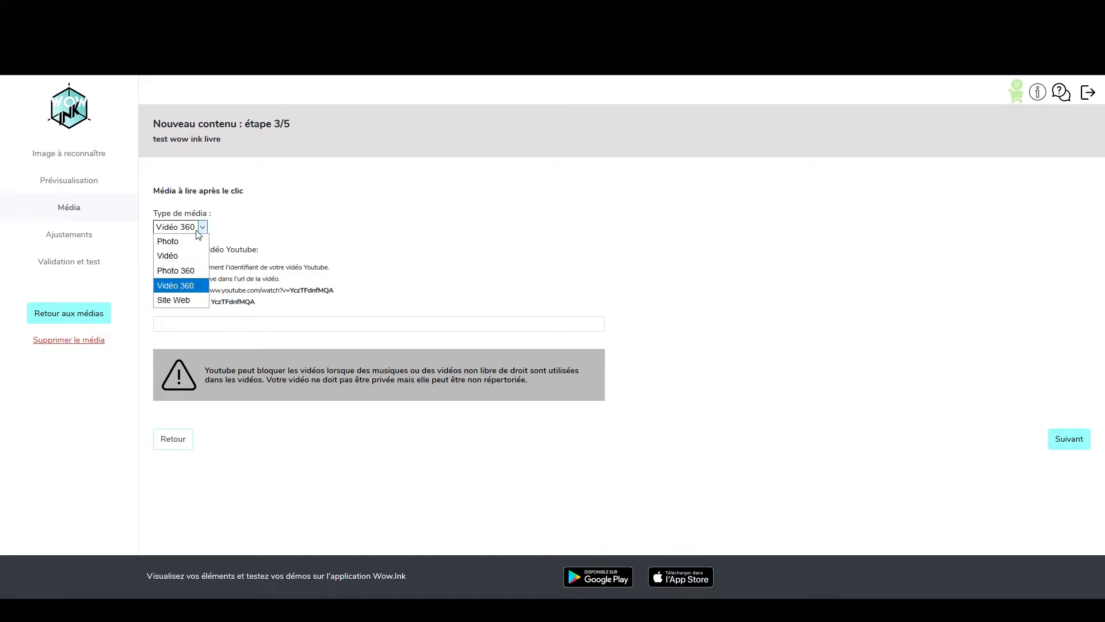
pyautogui.click(176, 300)
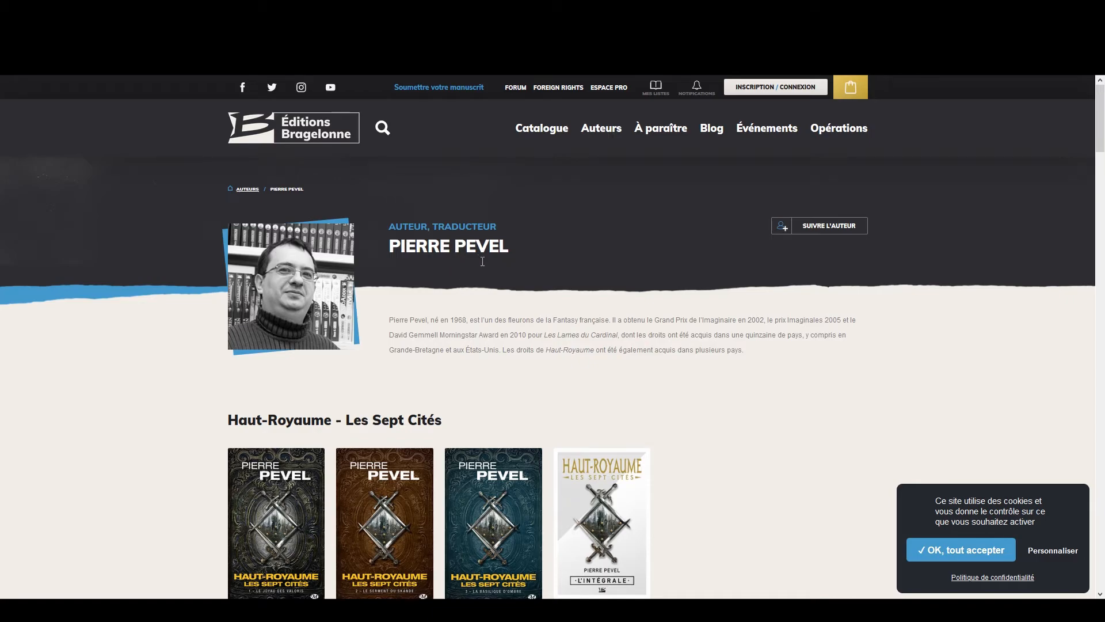
pyautogui.scroll(-7, 466, 263)
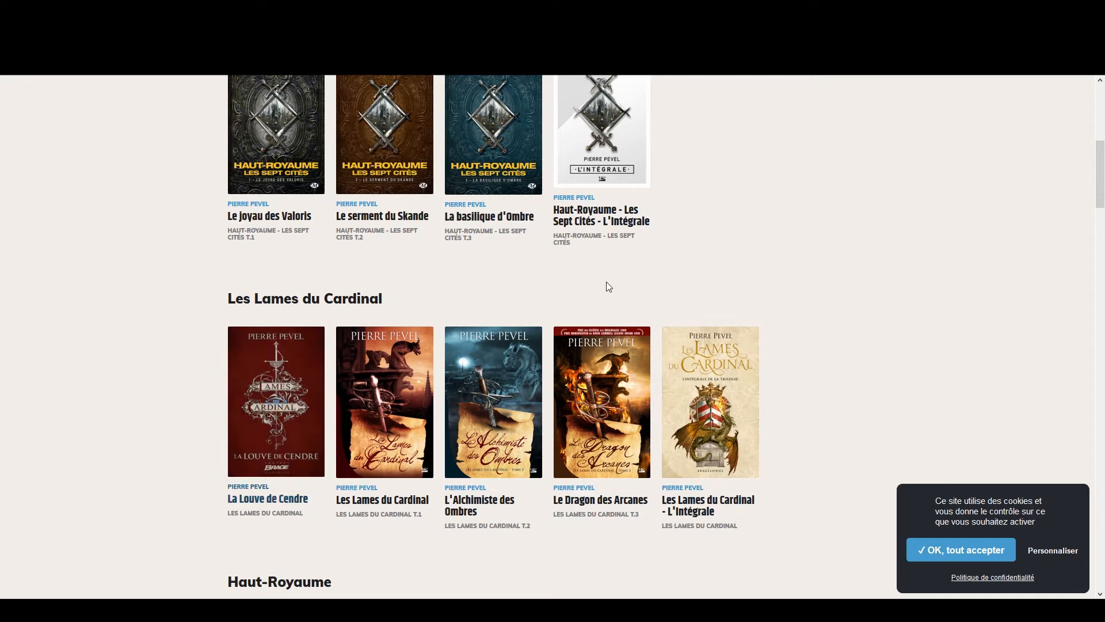
pyautogui.scroll(5, 297, 250)
pyautogui.scroll(2, 295, 249)
pyautogui.hotkey('ctrl', 'l')
pyautogui.hotkey('ctrl', 'c')
pyautogui.hotkey('ctrl', 'Tab')
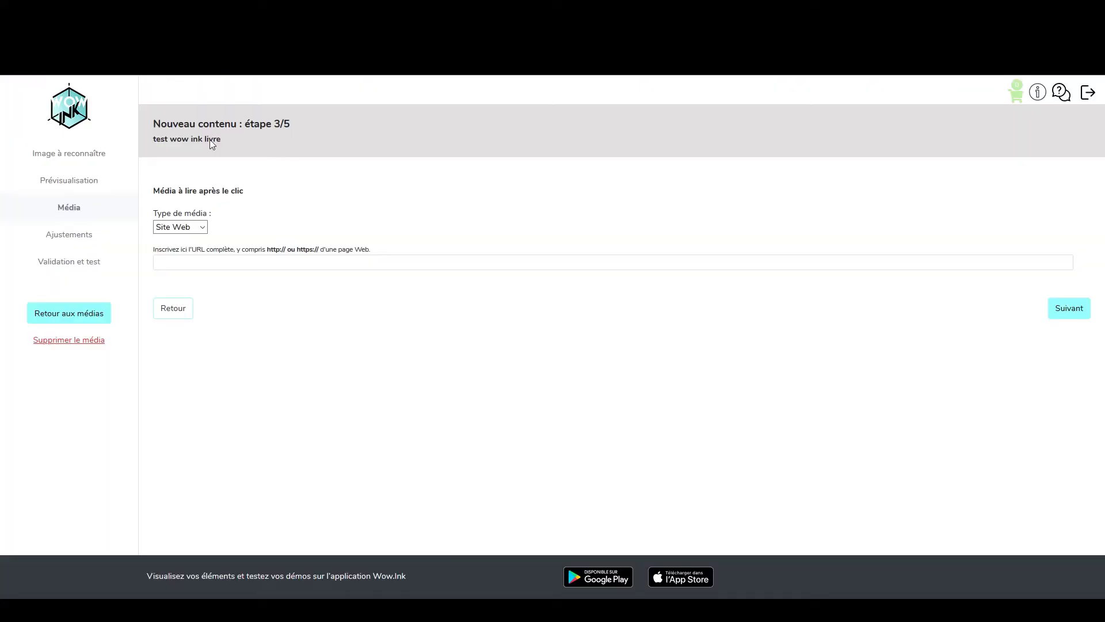
pyautogui.click(211, 261)
pyautogui.hotkey('ctrl', 'v')
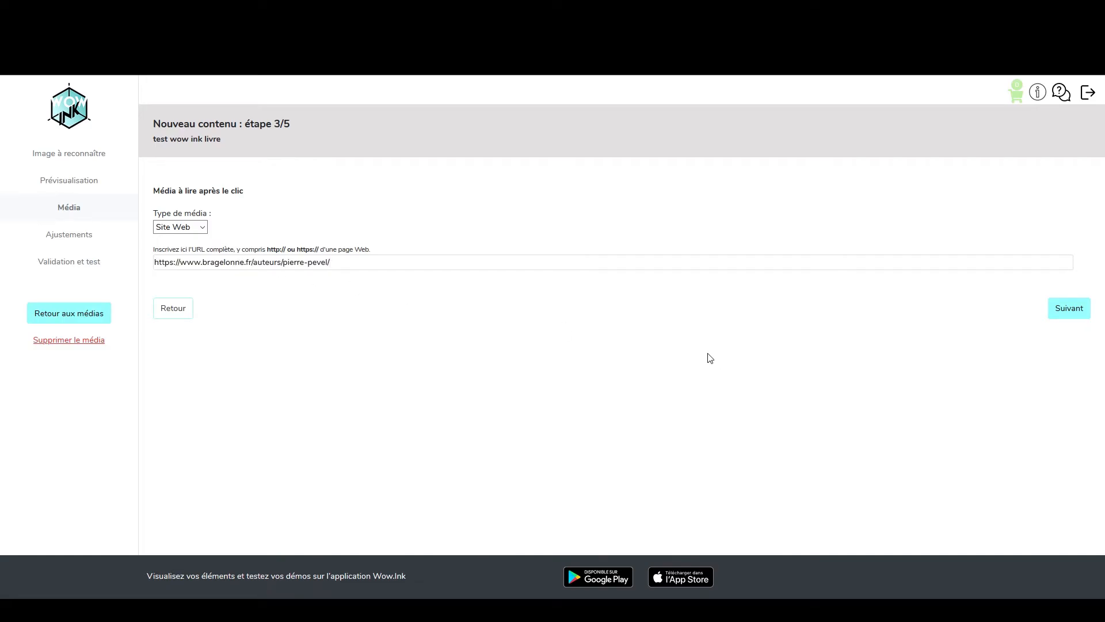
pyautogui.click(1064, 315)
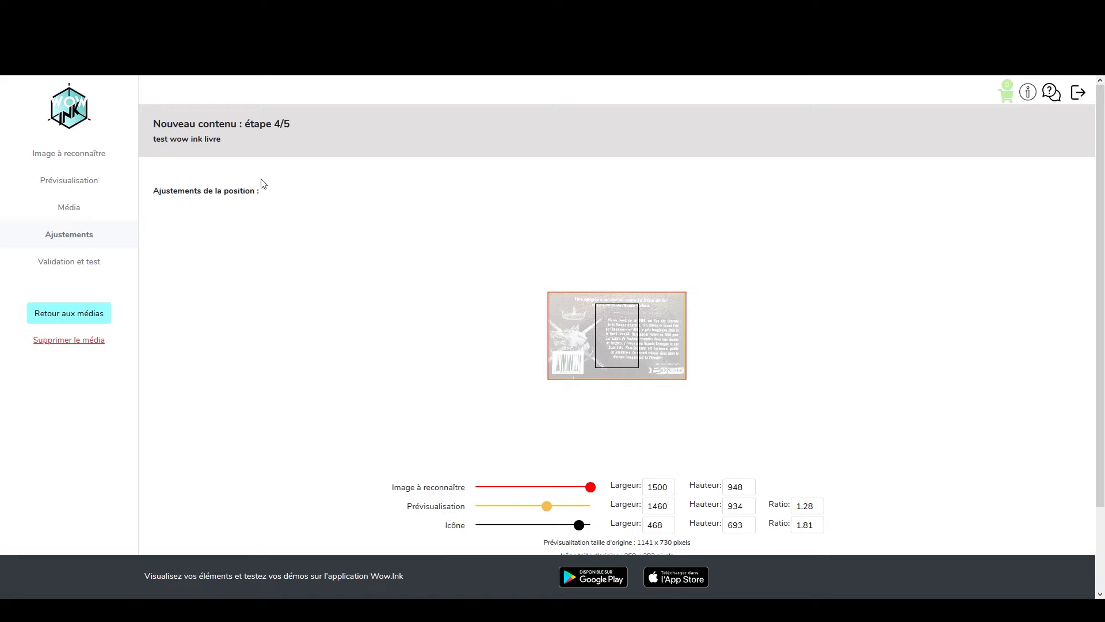
# - Scale the preview to 1004 x 642 pixels and the icon to 155 x 229 pixels over the image to recognise
pyautogui.scroll(-2, 316, 249)
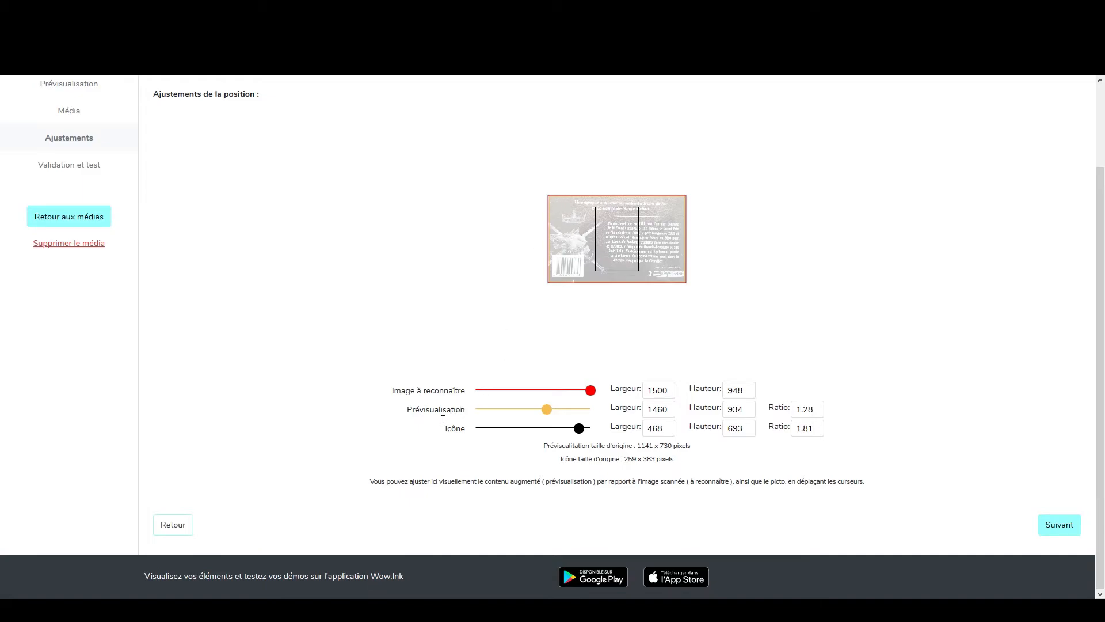
pyautogui.moveTo(547, 410); pyautogui.dragTo(524, 418)
pyautogui.moveTo(579, 431); pyautogui.dragTo(506, 432)
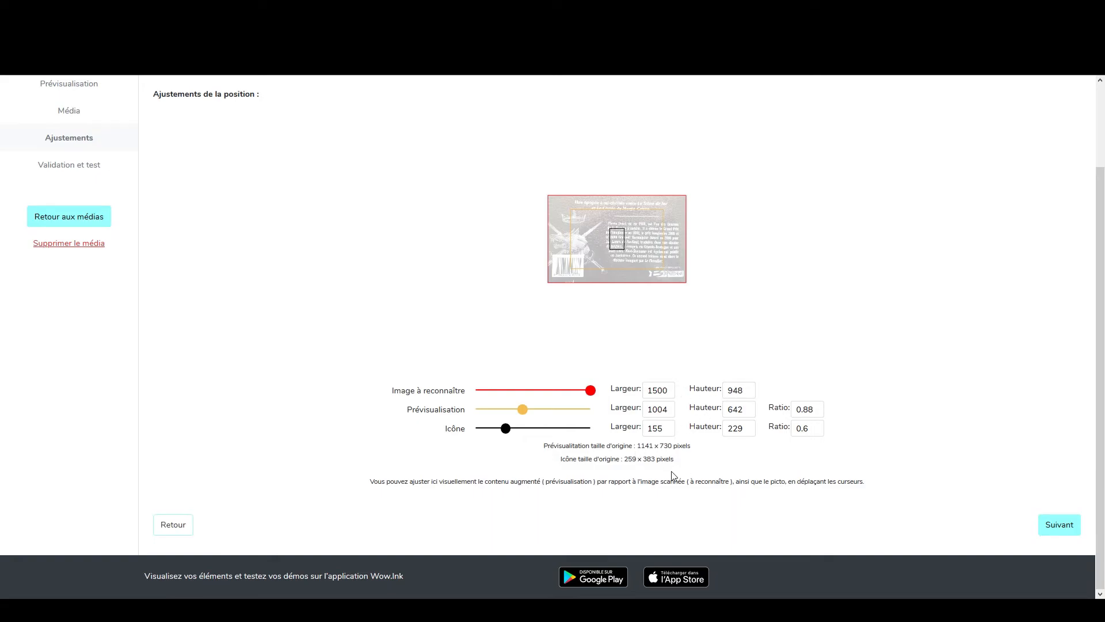
pyautogui.scroll(1, 829, 509)
pyautogui.scroll(-1, 859, 510)
# - Proceed to validation and testing, and publish a 24-hour demo of the content
pyautogui.click(1058, 524)
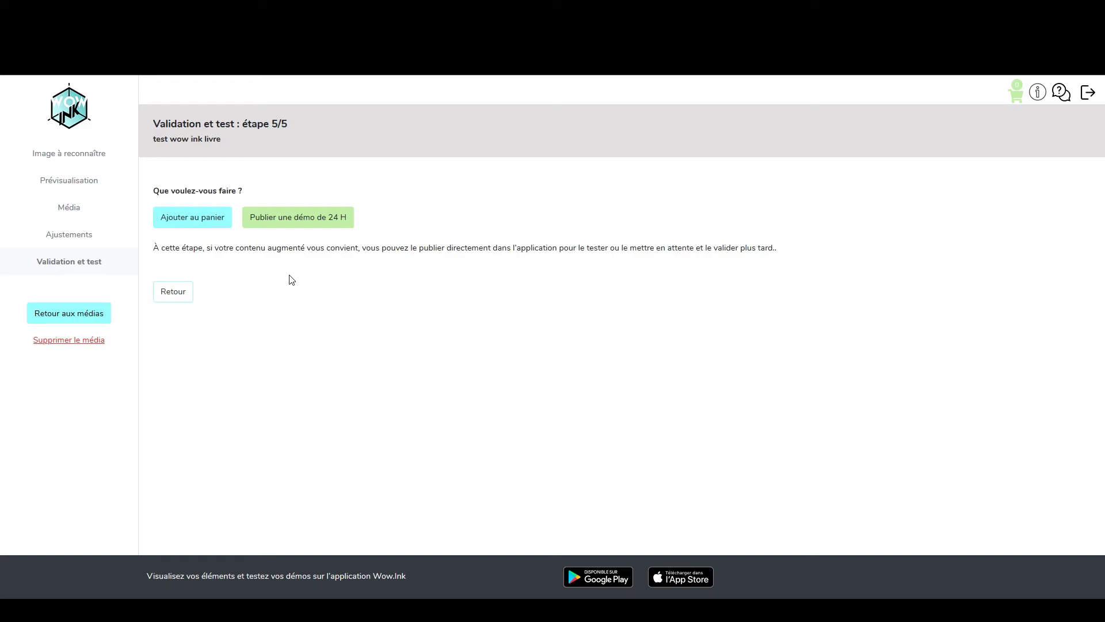
pyautogui.click(295, 219)
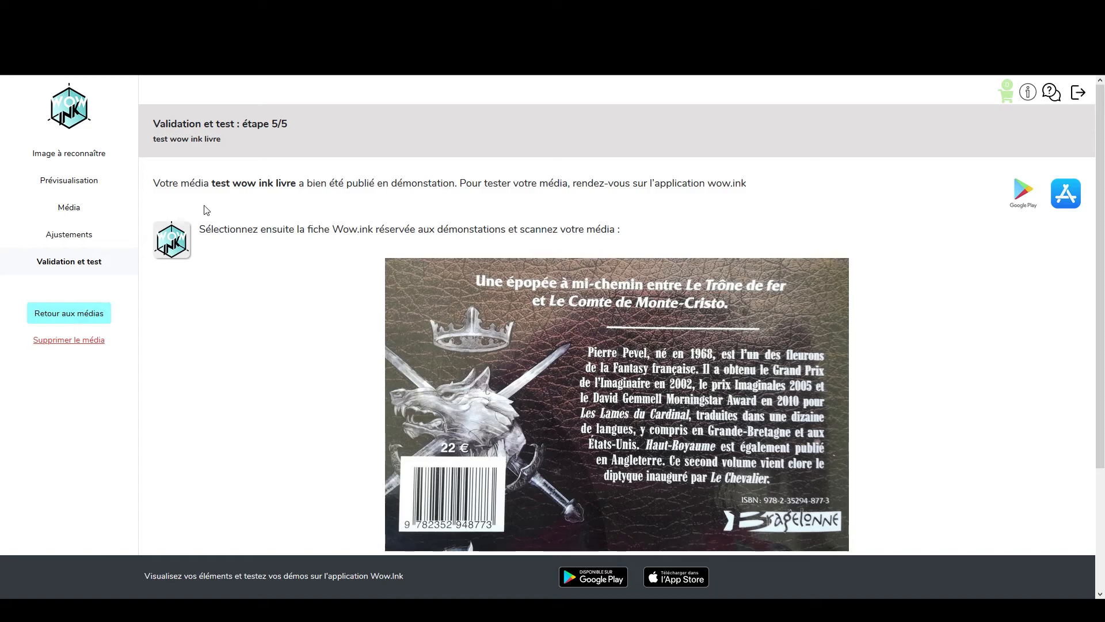
pyautogui.scroll(-1, 205, 213)
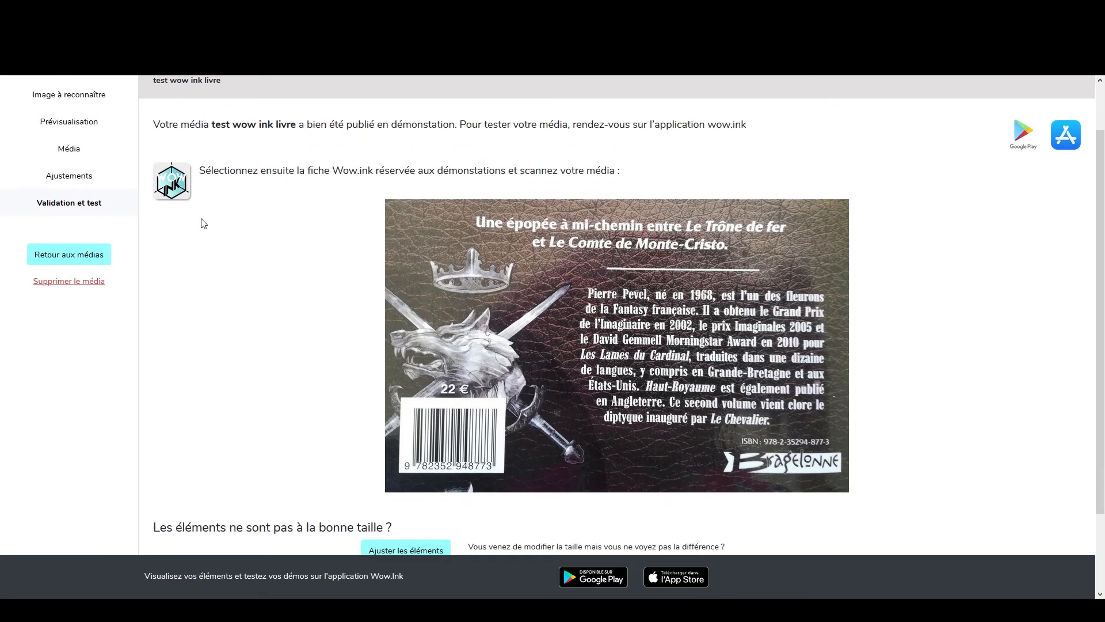